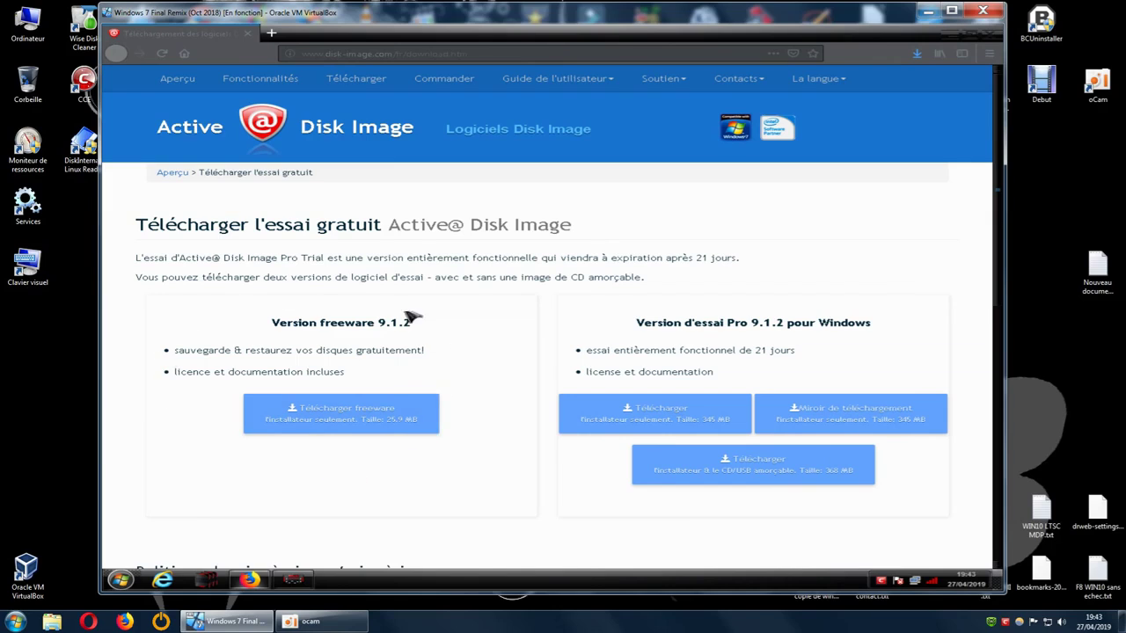
left_click(352, 420)
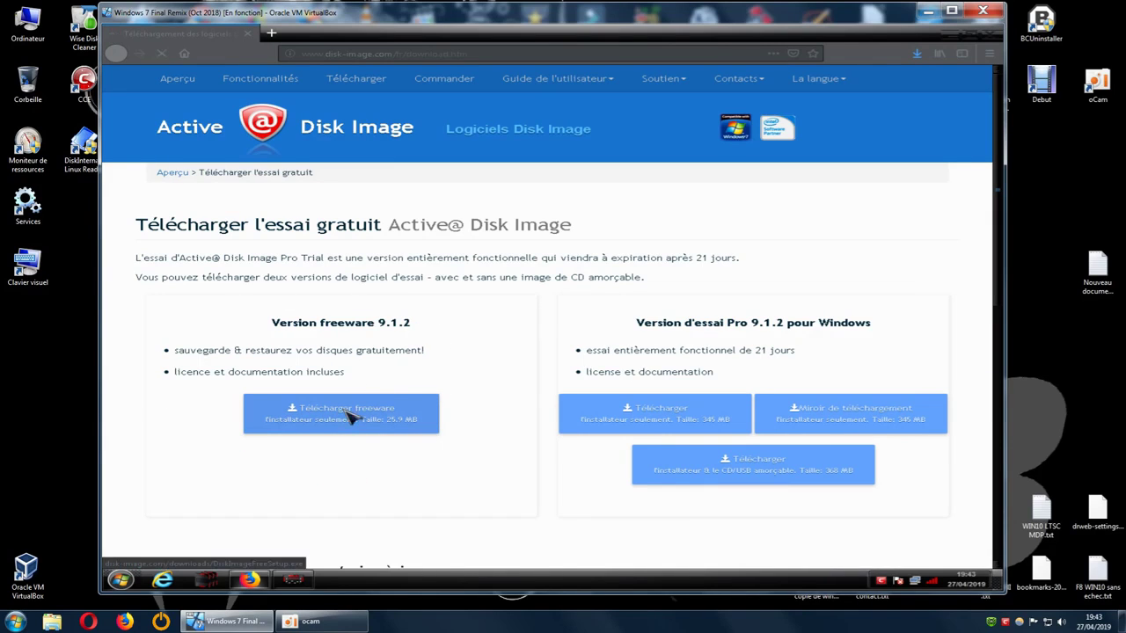
left_click_drag(459, 211, 484, 253)
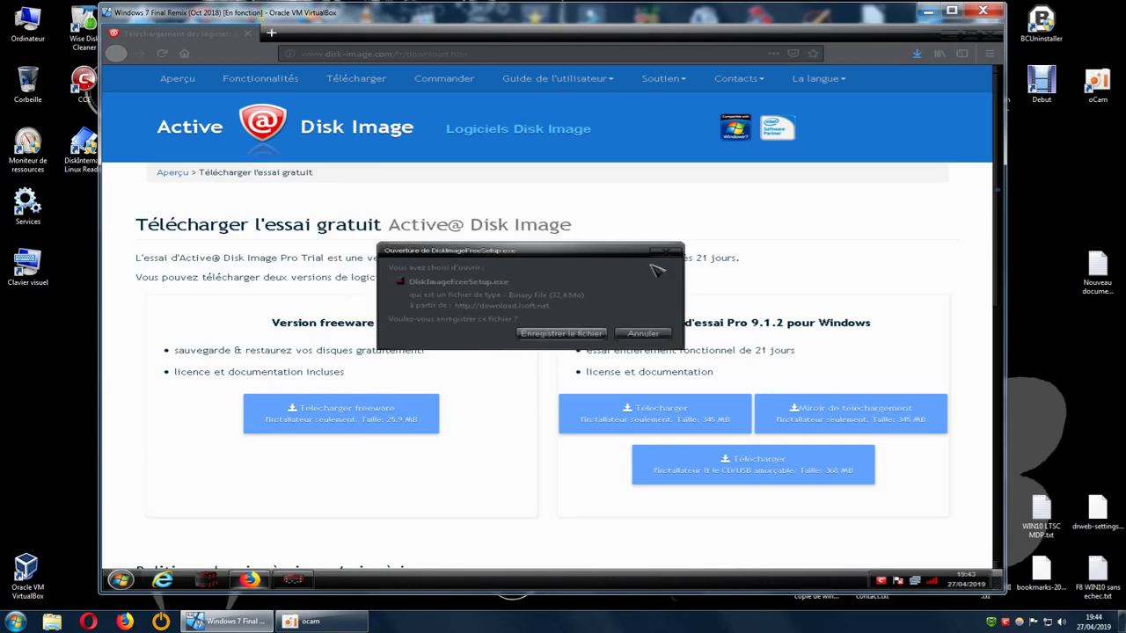
left_click(671, 252)
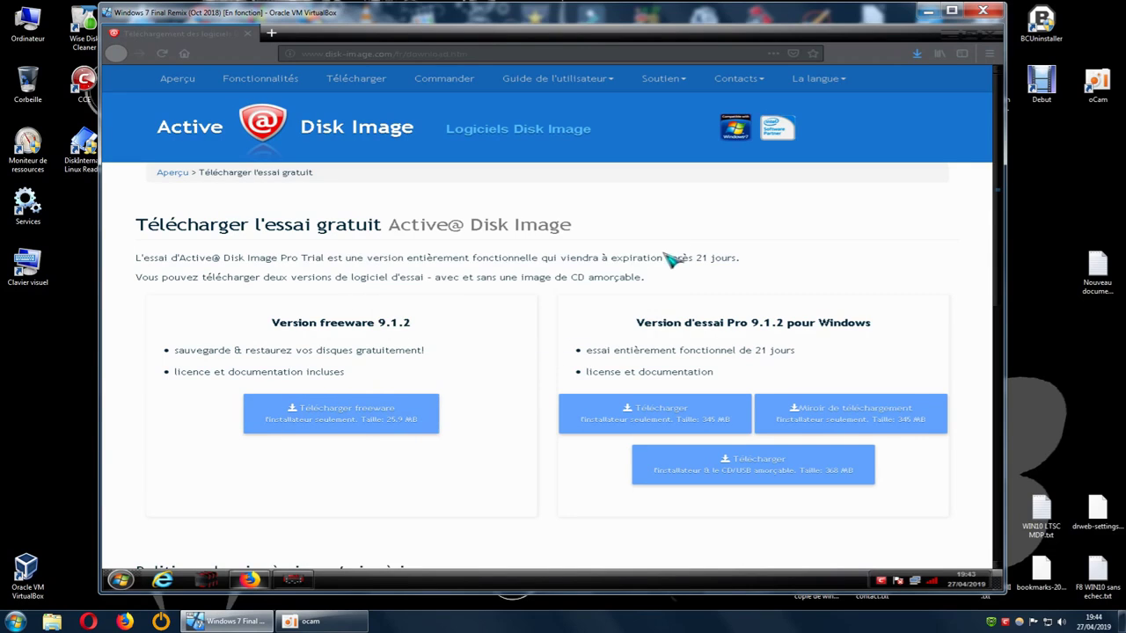
Step: View the downloaded DiskImageFreeSetup.exe in its containing folder, and close the folder and browser windows
left_click(916, 55)
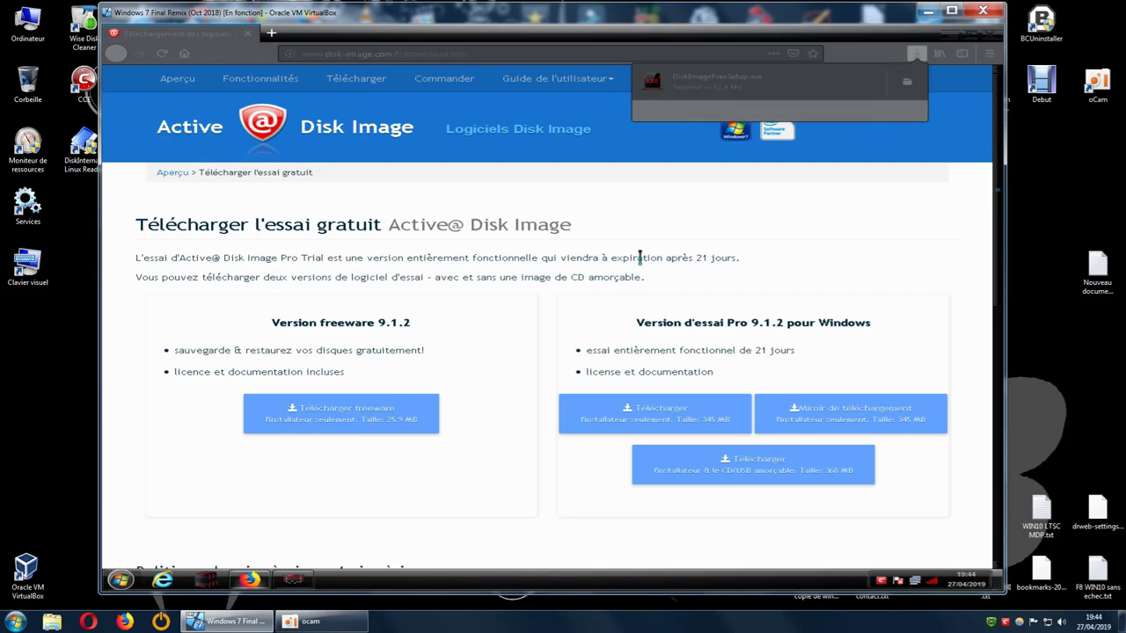
left_click(907, 81)
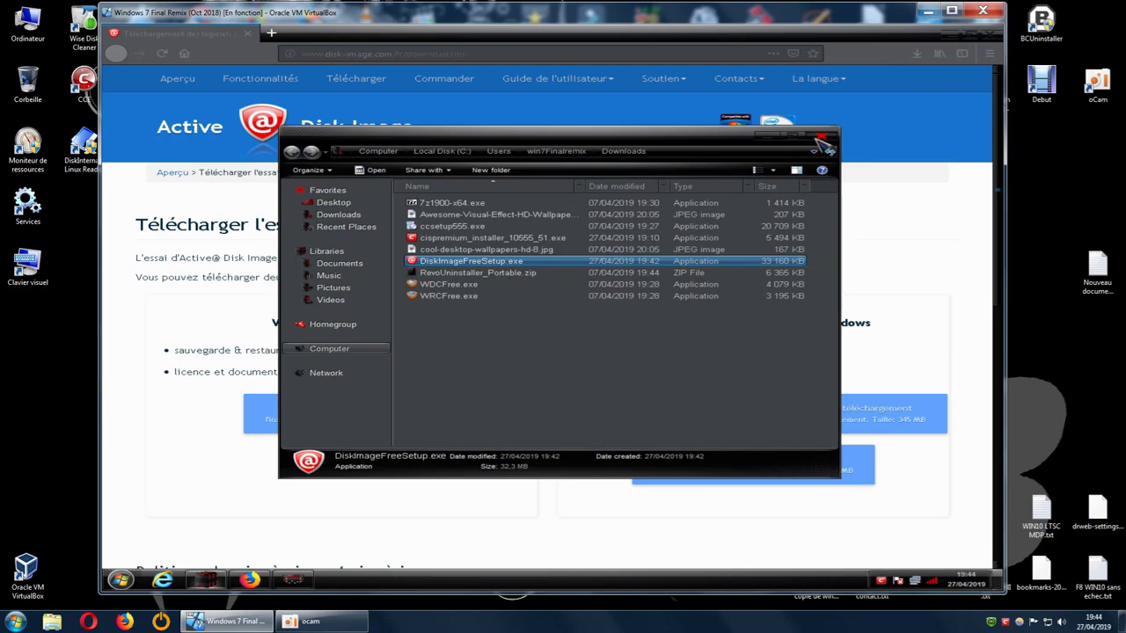
left_click(824, 141)
left_click(993, 41)
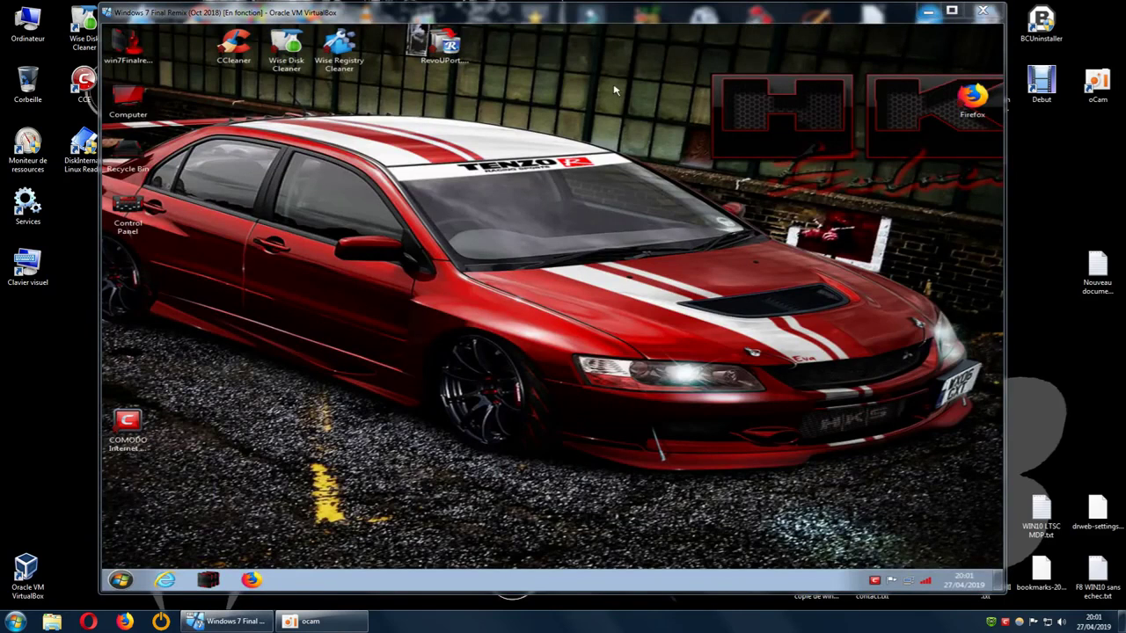
Step: Open the Downloads folder in the virtual machine's file explorer and dismiss the Windows Update notification
left_click_drag(616, 23, 642, 32)
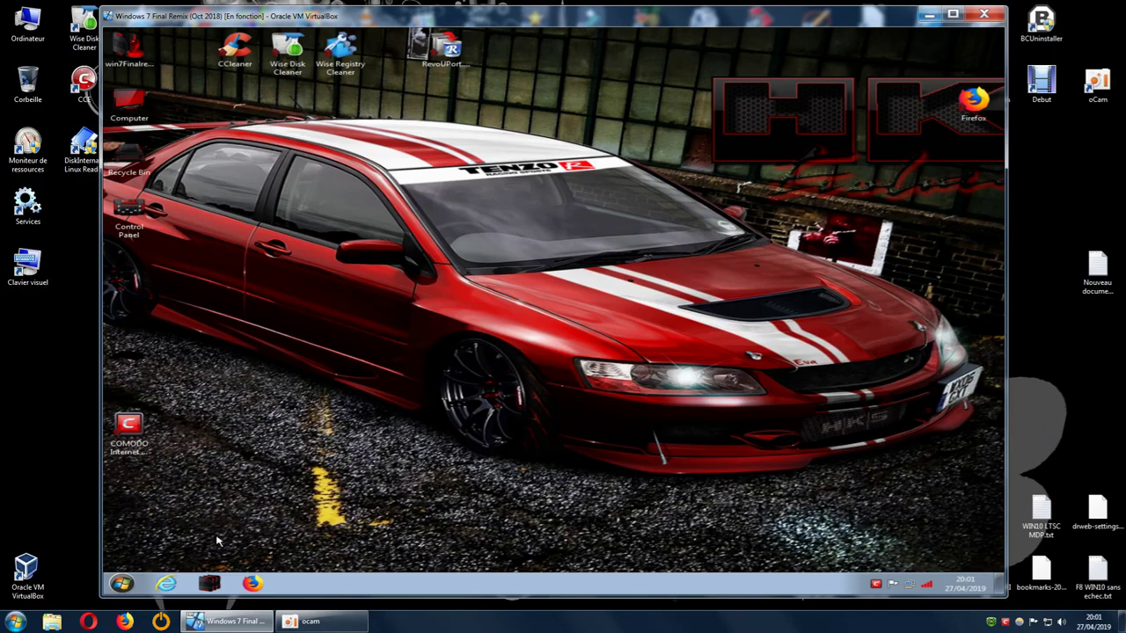
left_click(214, 583)
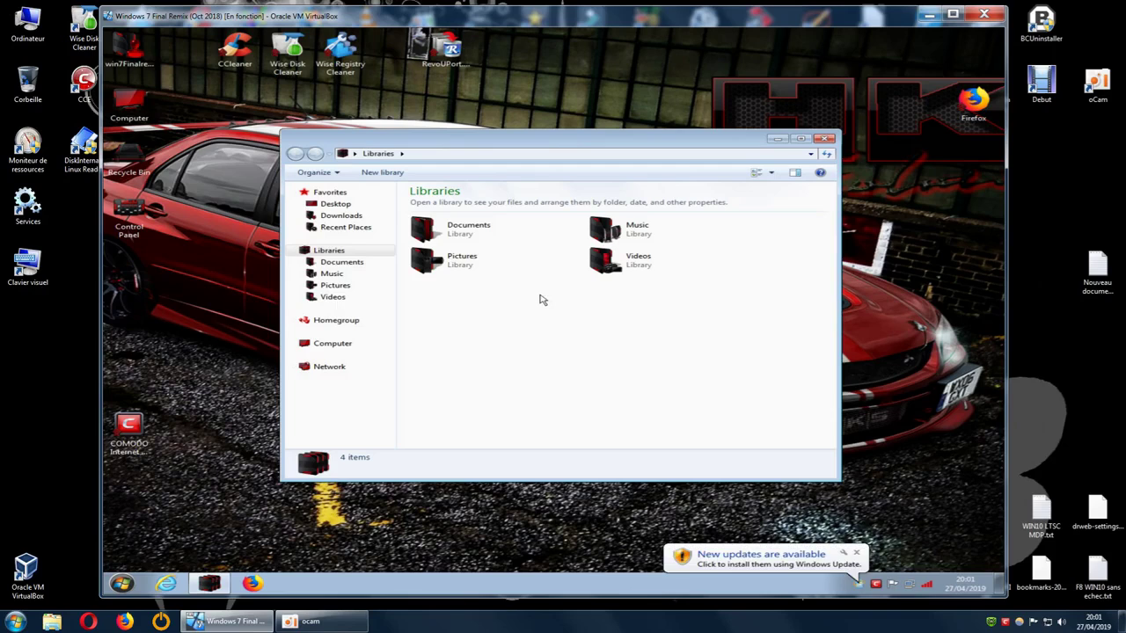
left_click(344, 216)
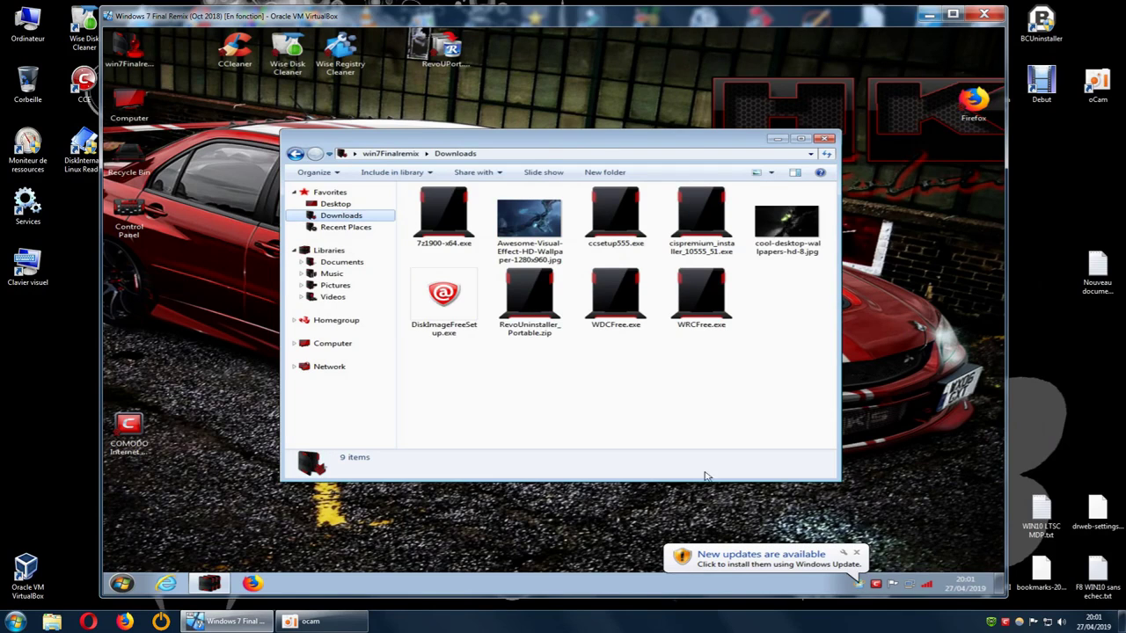
left_click(856, 554)
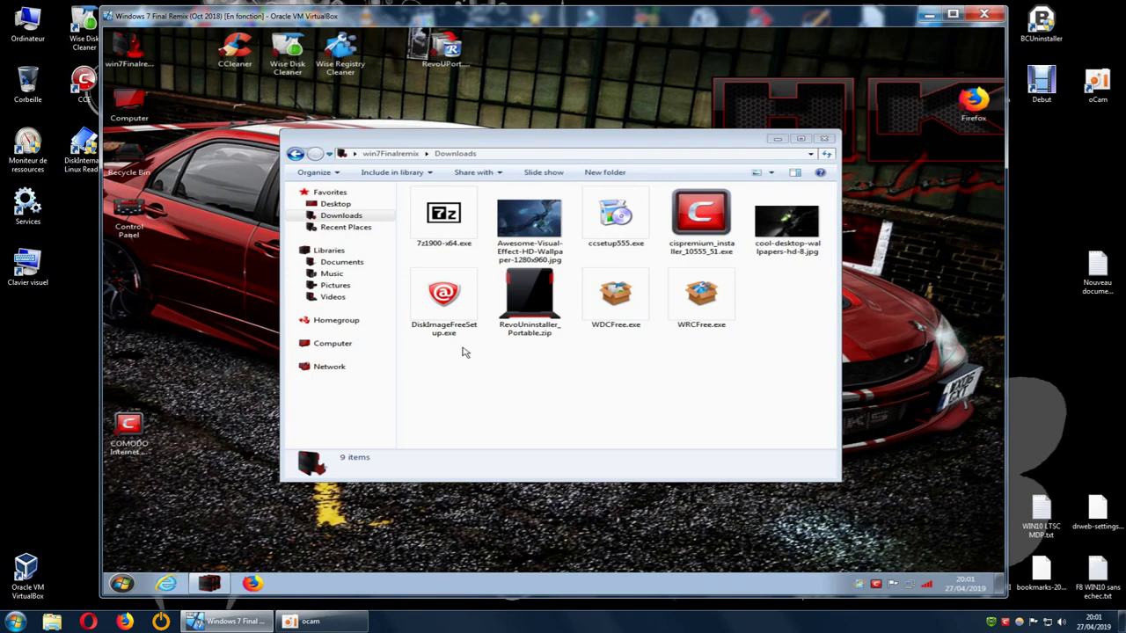
Step: Run DiskImageFreeSetup.exe from the Downloads folder as administrator
double_click(440, 314)
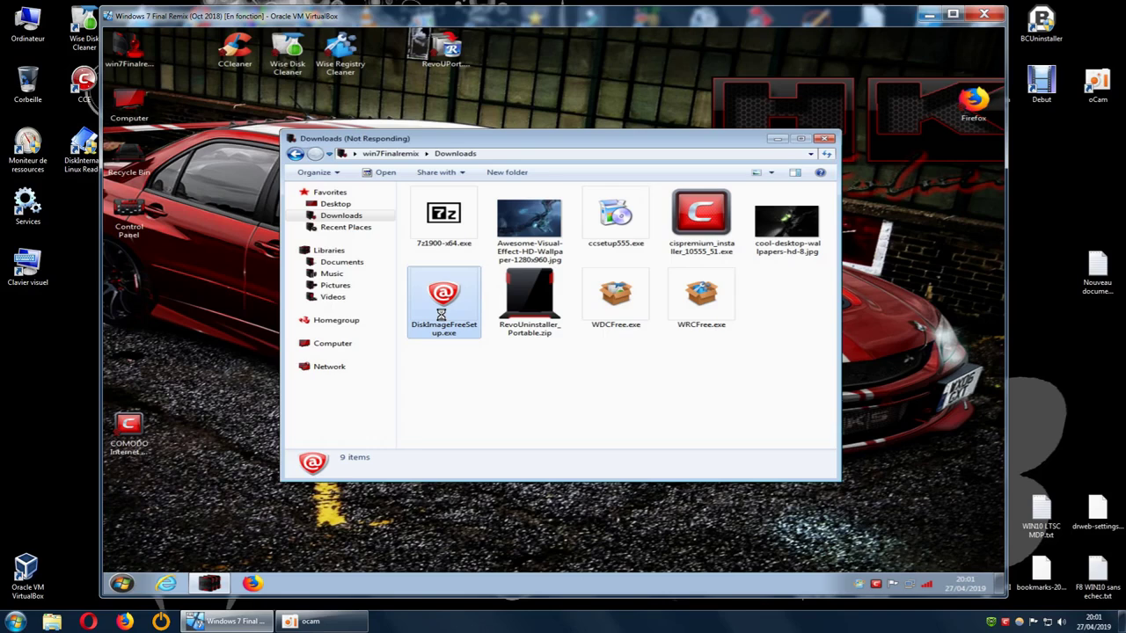
right_click(442, 315)
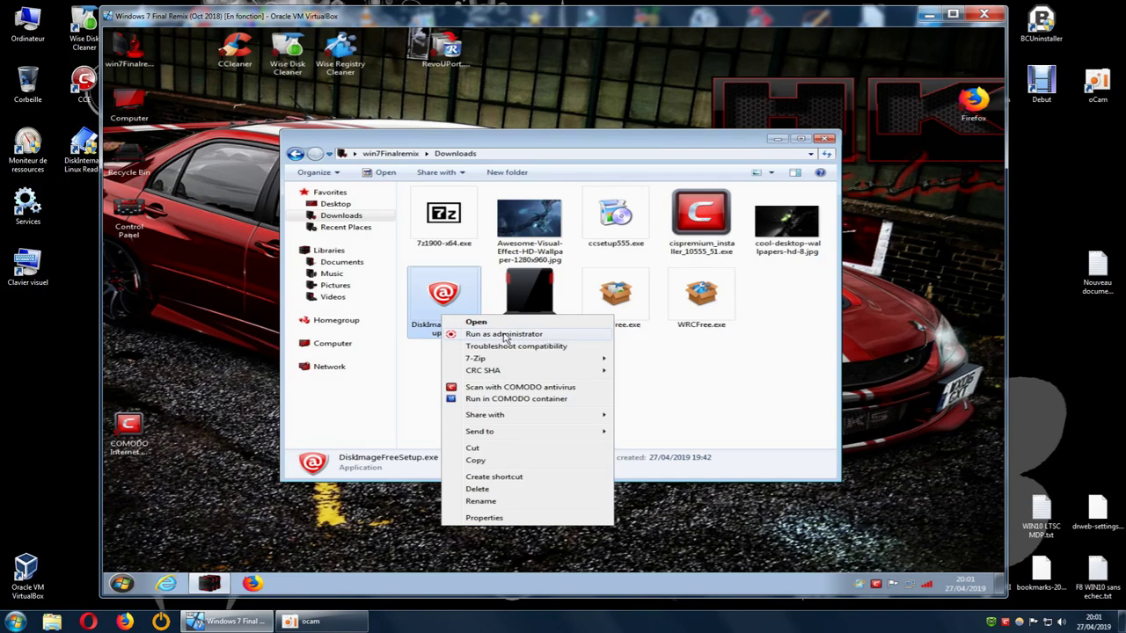
left_click(554, 336)
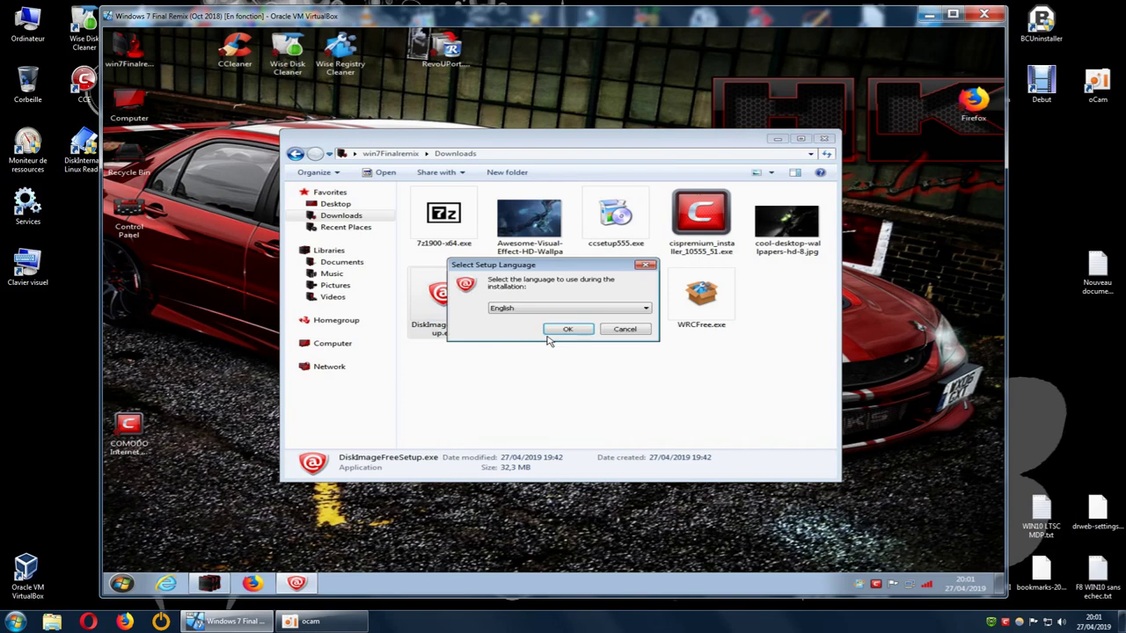
Step: Set the setup language to Français and continue to the installation wizard
left_click(573, 310)
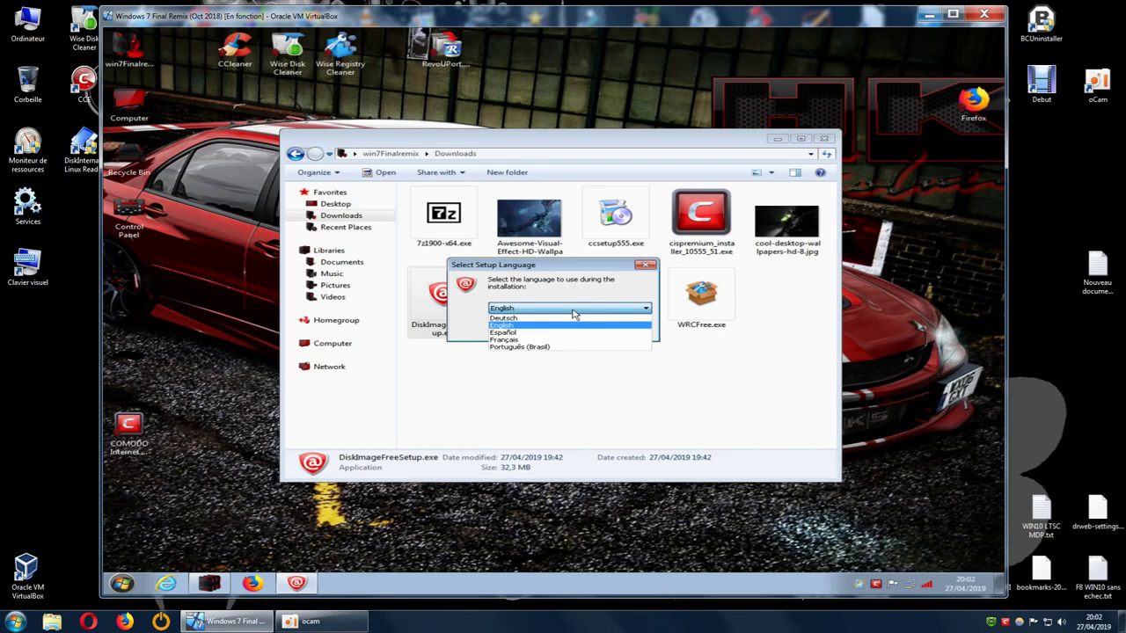
left_click(592, 268)
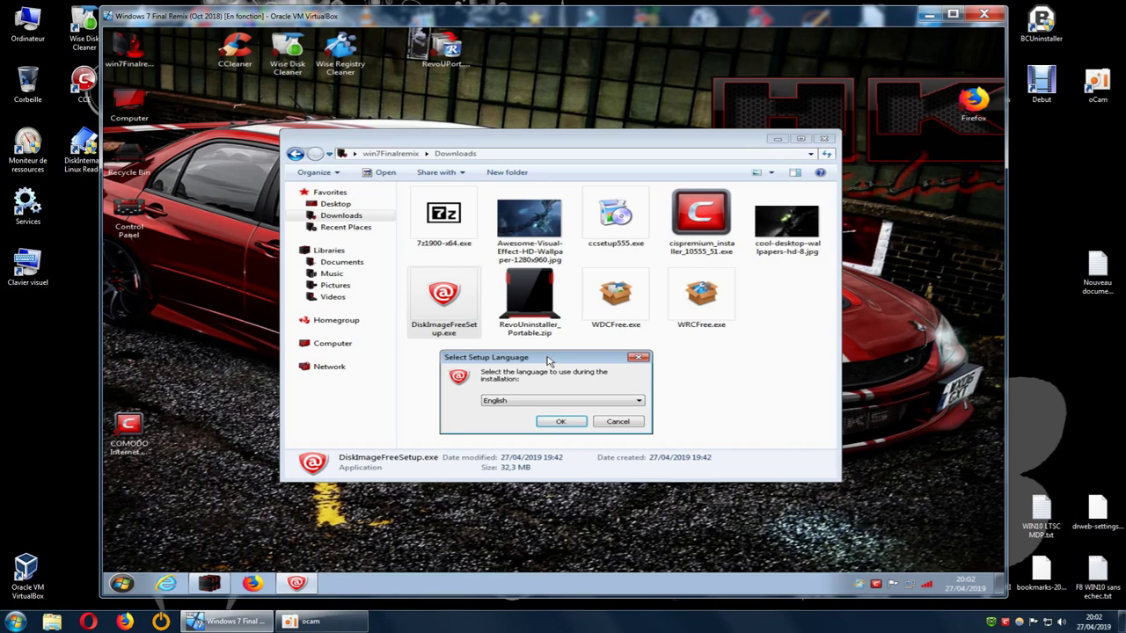
left_click_drag(551, 361, 605, 355)
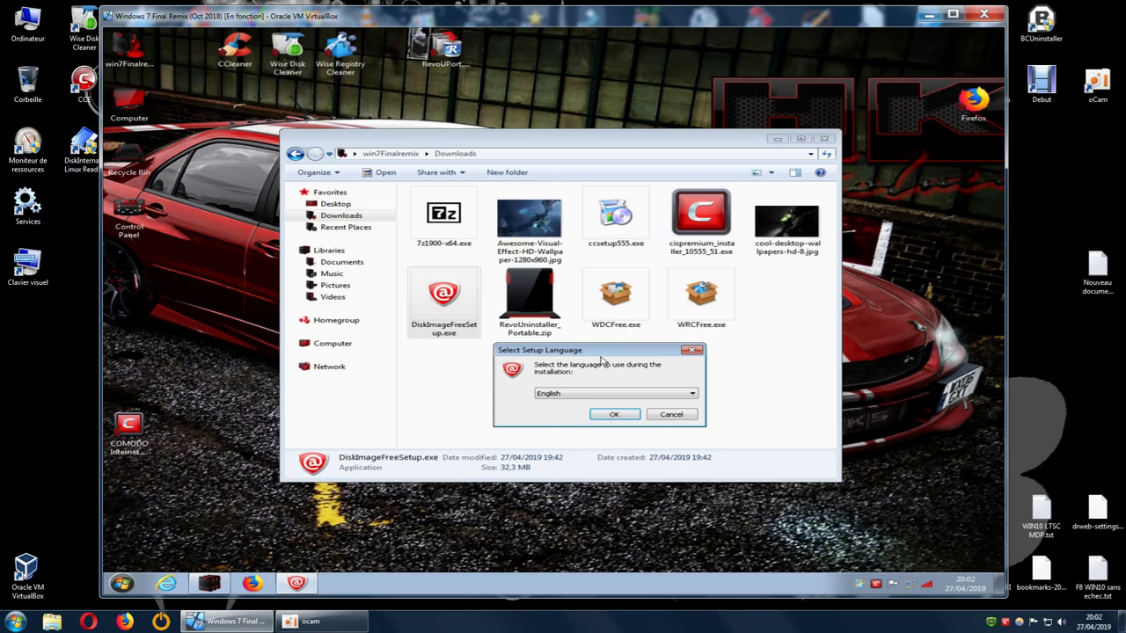
left_click(646, 396)
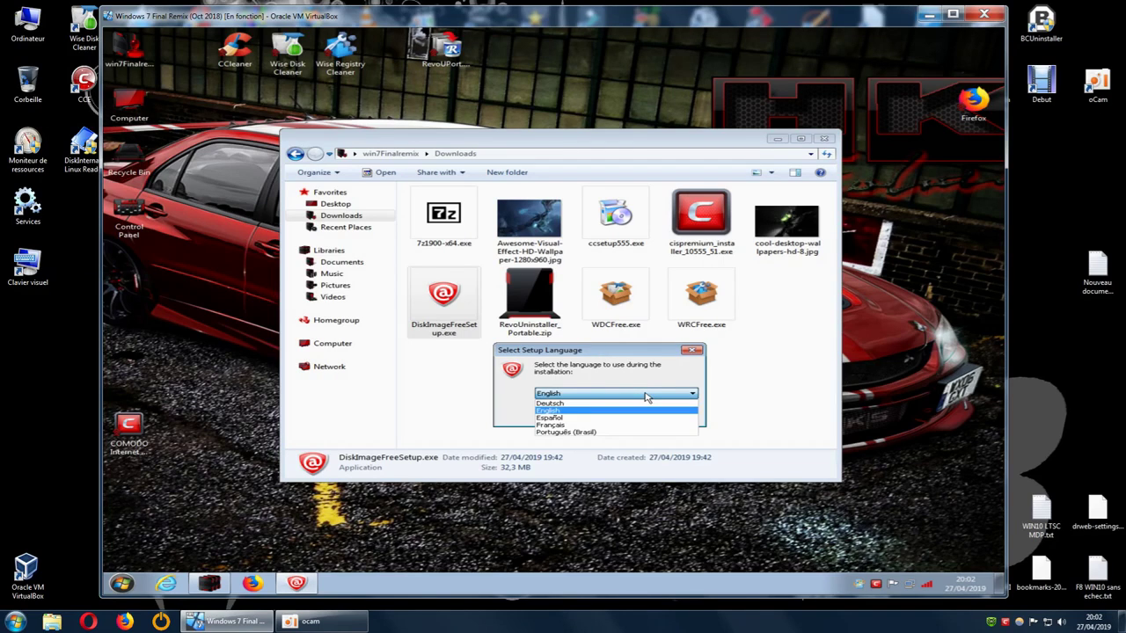
left_click(570, 426)
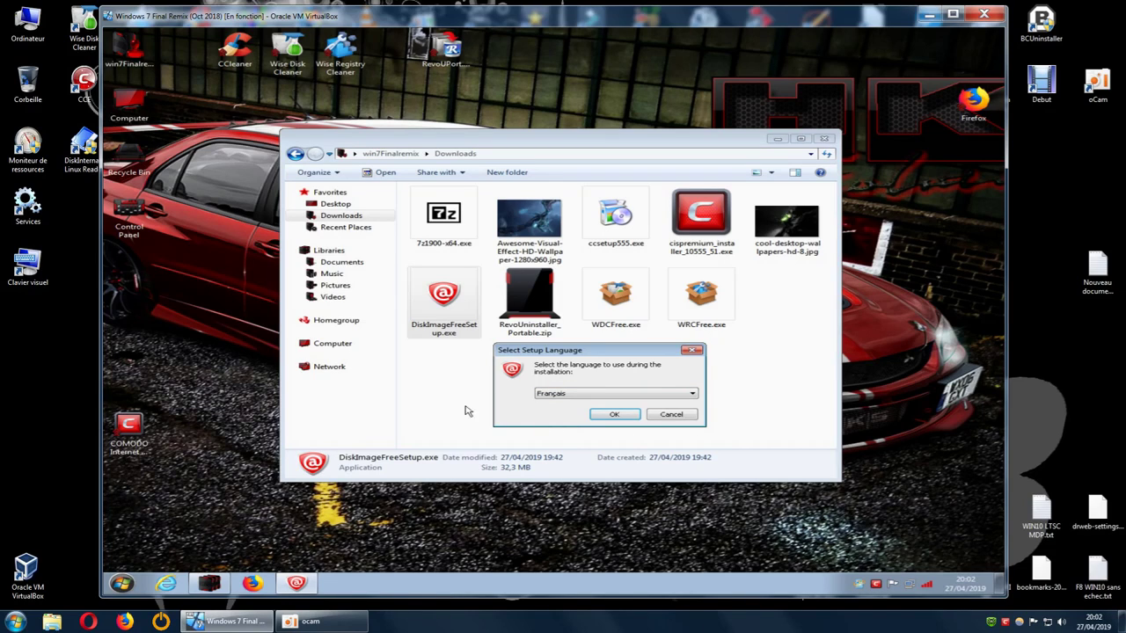
left_click_drag(601, 351, 662, 356)
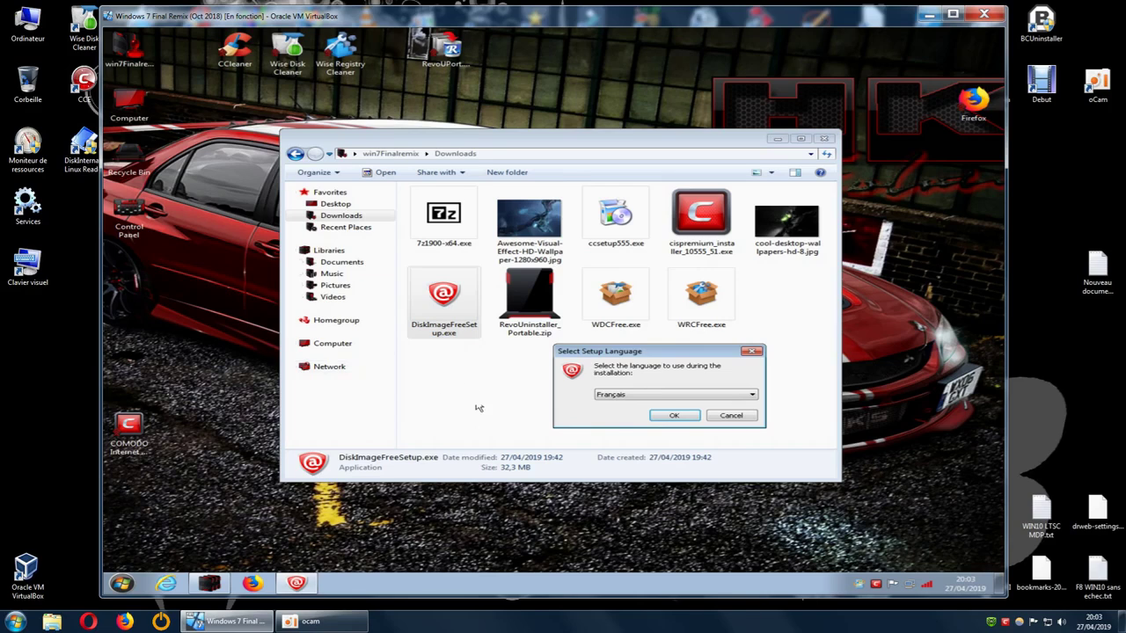
left_click(661, 416)
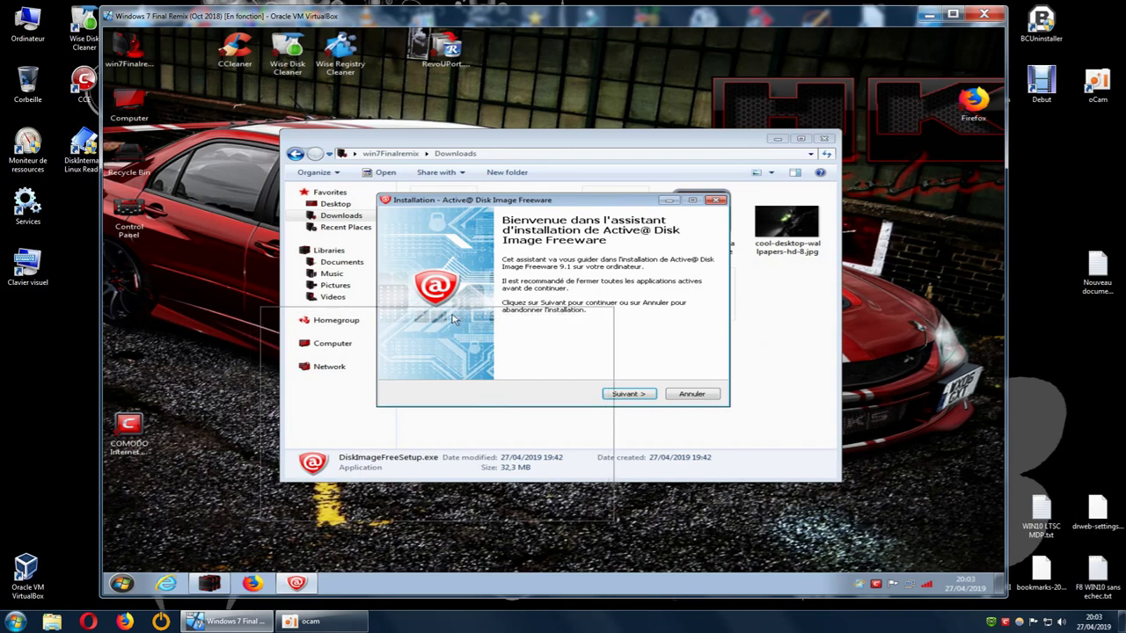
Step: Advance past the installer's welcome page and accept the terms of the licence agreement
left_click_drag(439, 314, 439, 314)
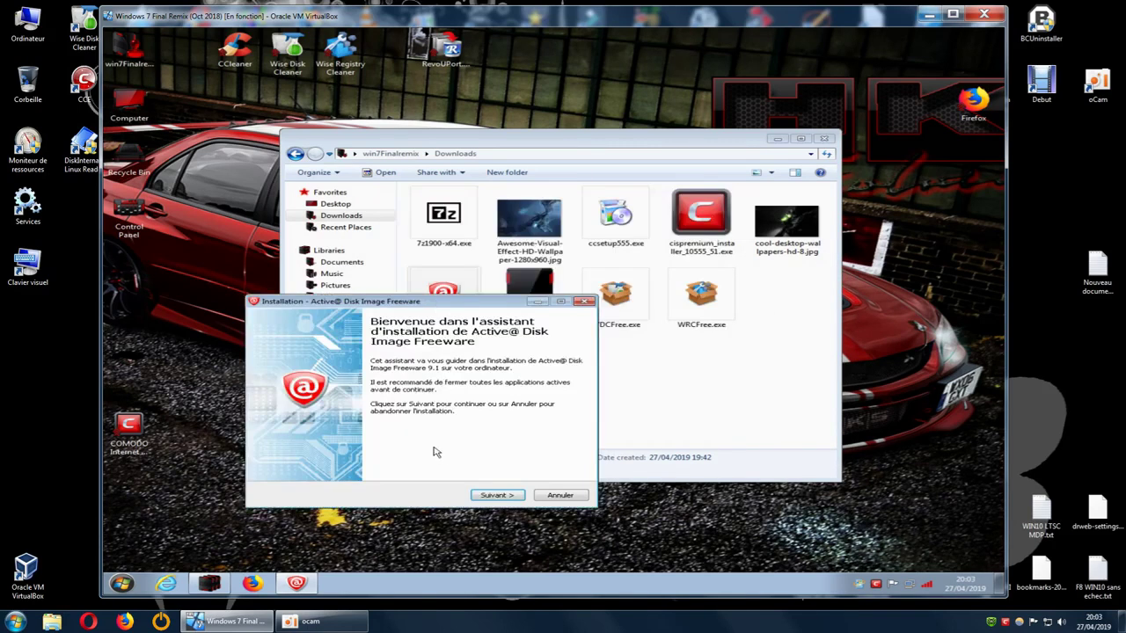
left_click(497, 495)
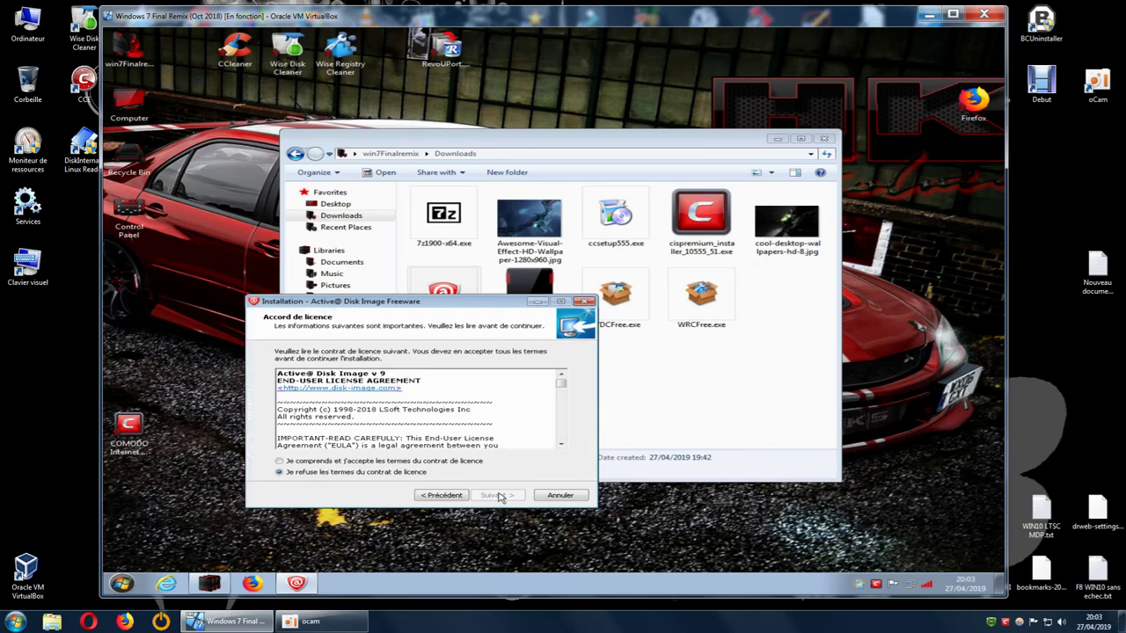
left_click_drag(477, 304, 596, 269)
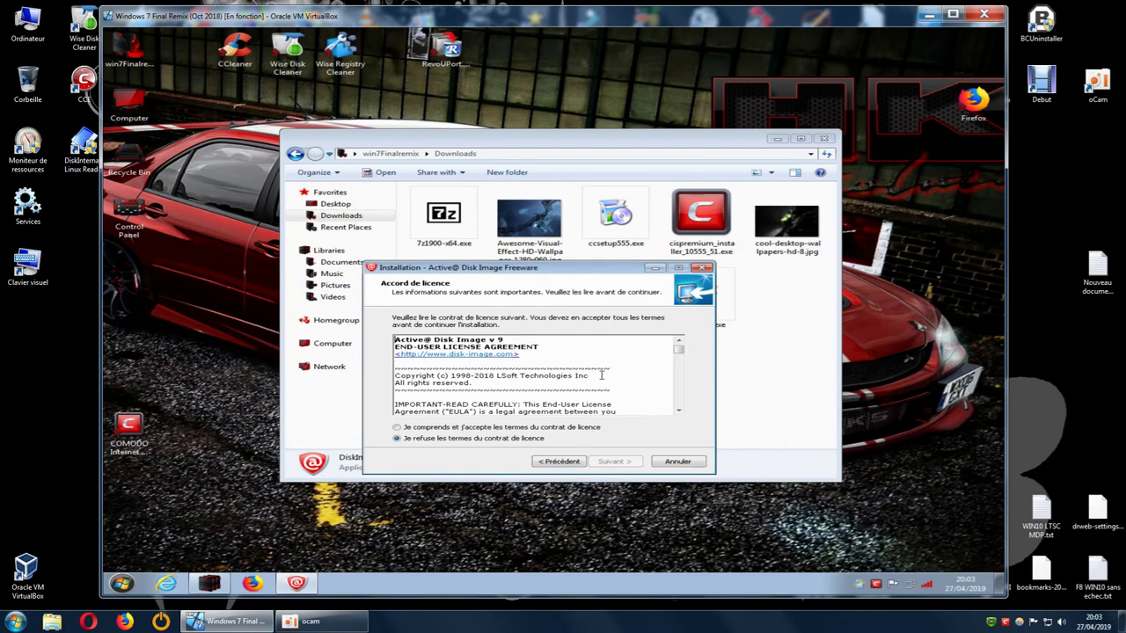
left_click(397, 427)
left_click(603, 463)
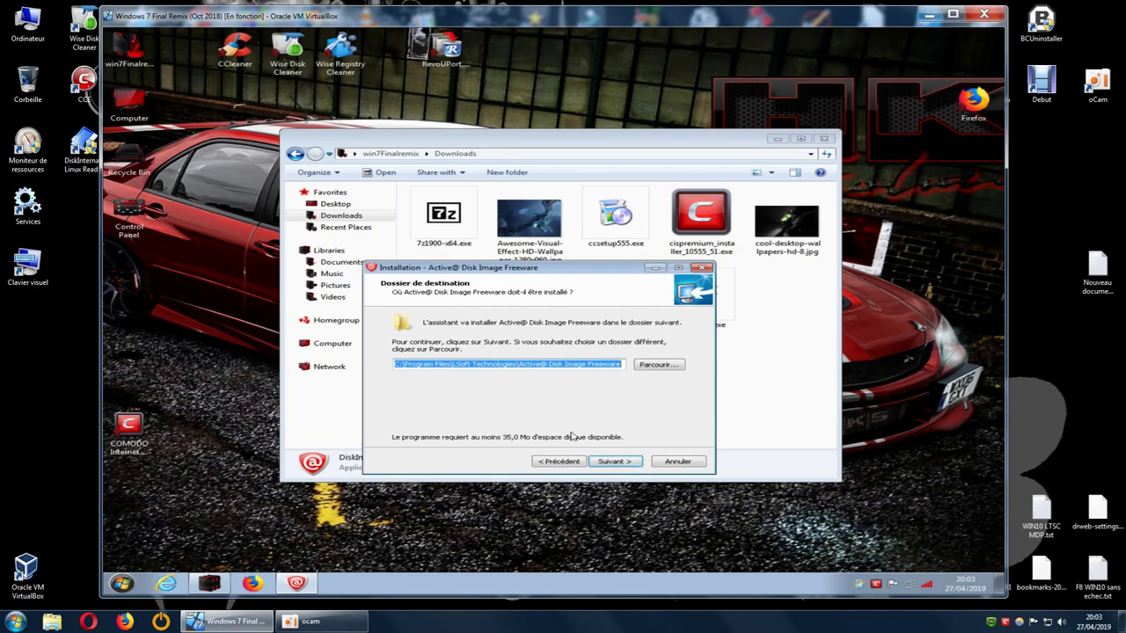
Step: Install Active@ Disk Image Freeware in the default destination folder and finish setup with the option to launch it enabled
left_click(610, 461)
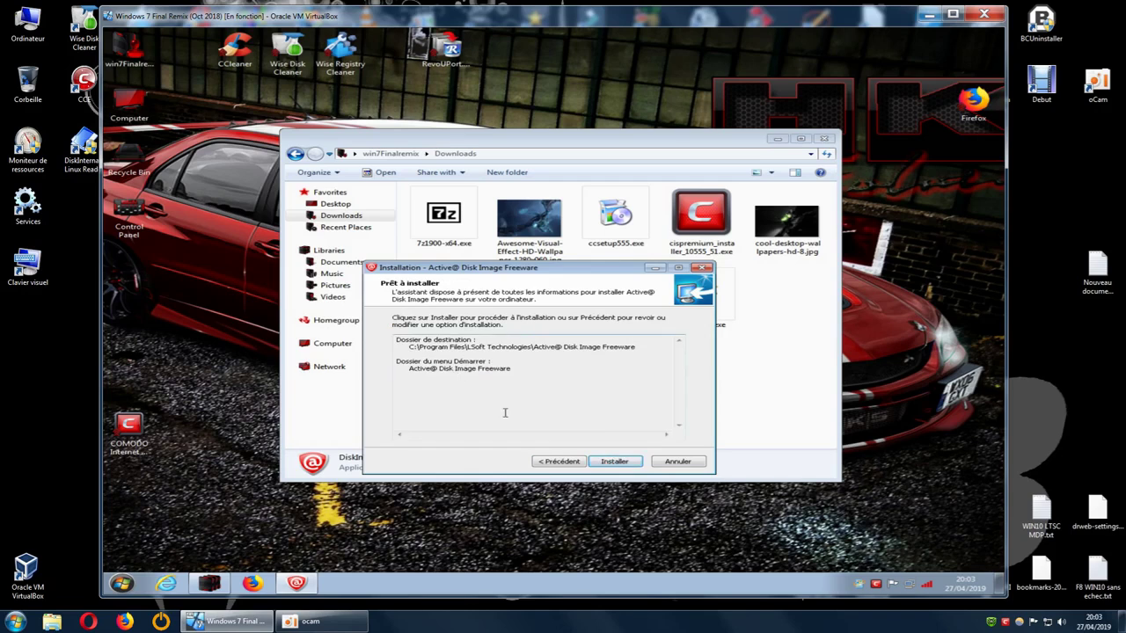
left_click(613, 461)
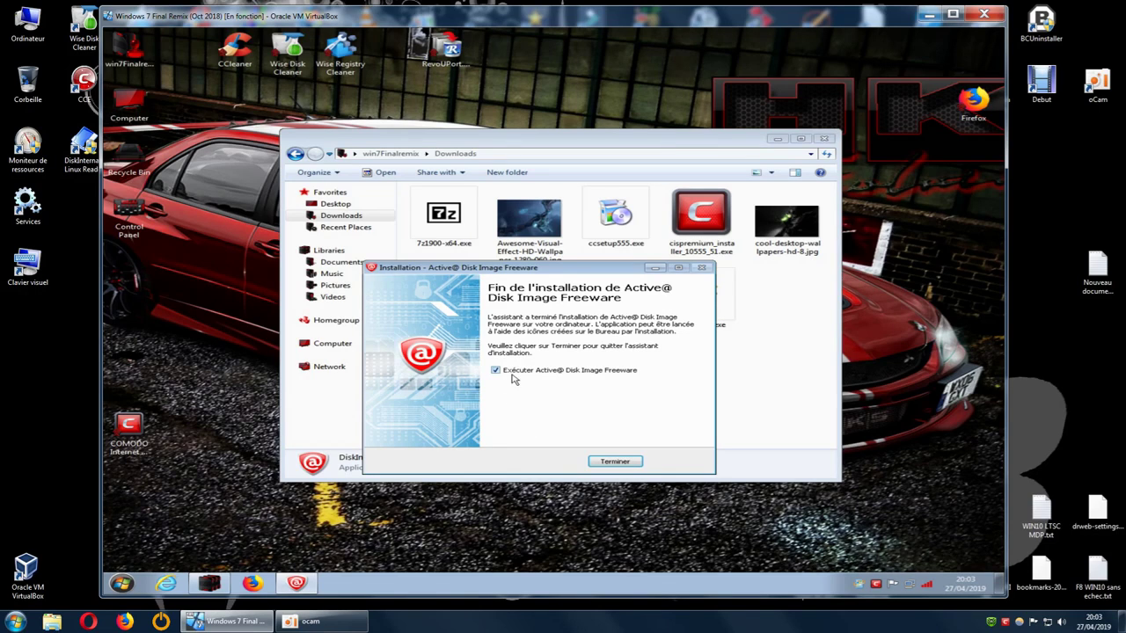
left_click(615, 457)
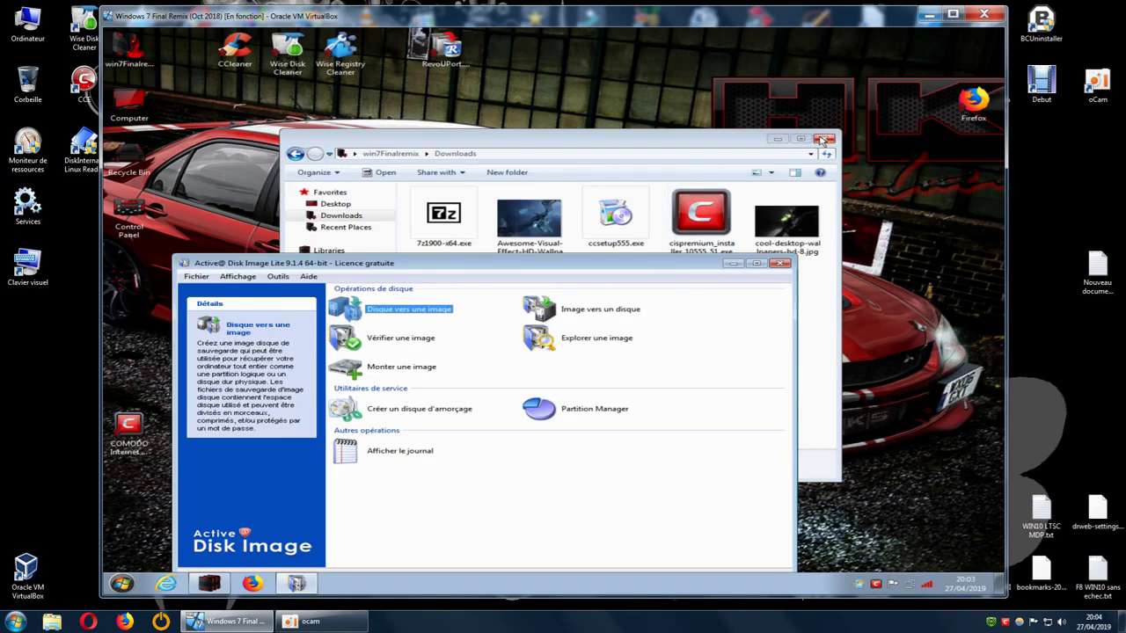
Step: Close the Downloads folder and move the Active@ Disk Image window fully into view on the desktop
left_click(824, 140)
left_click_drag(688, 262, 684, 113)
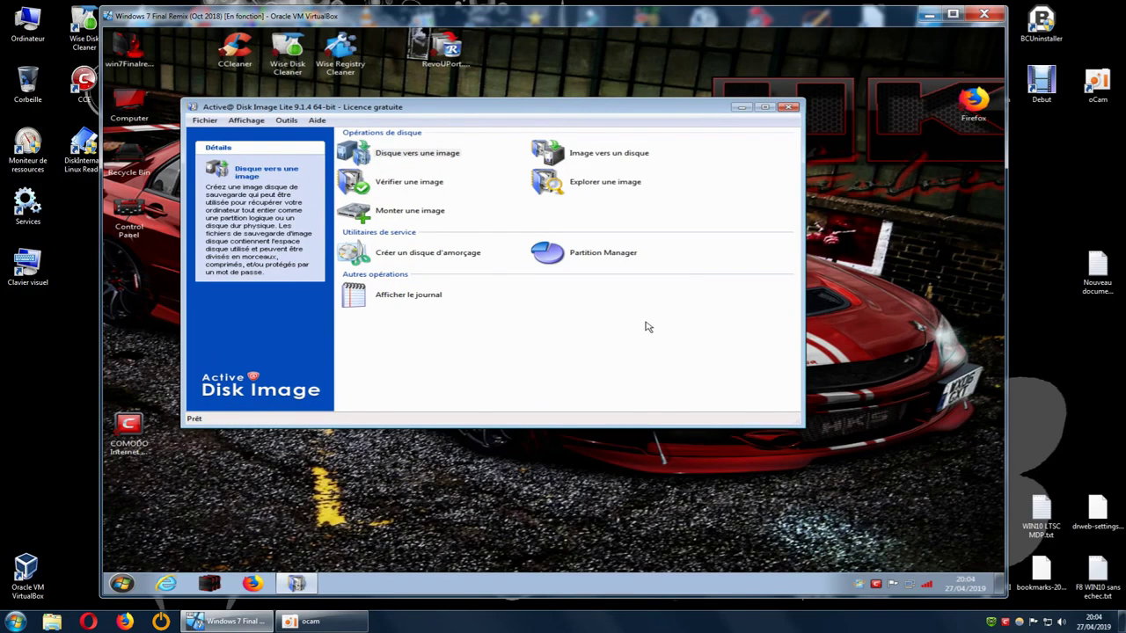
left_click_drag(522, 109, 546, 106)
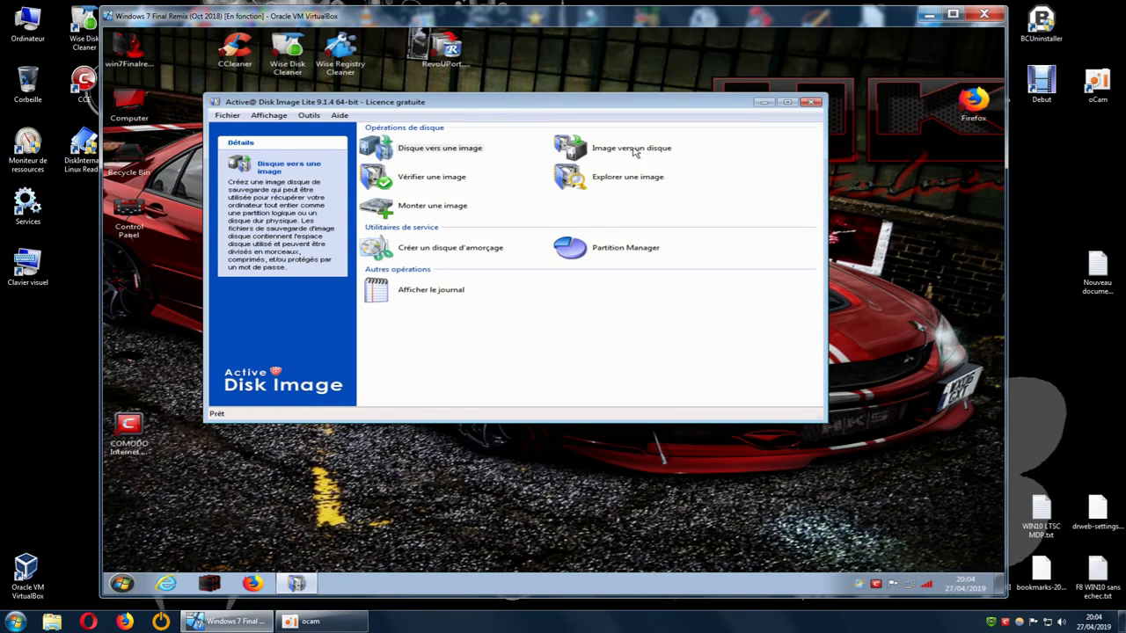
Step: Start the Disque vers une image wizard, advance to the disk and partition selection, and widen the Paramètres column
left_click(429, 151)
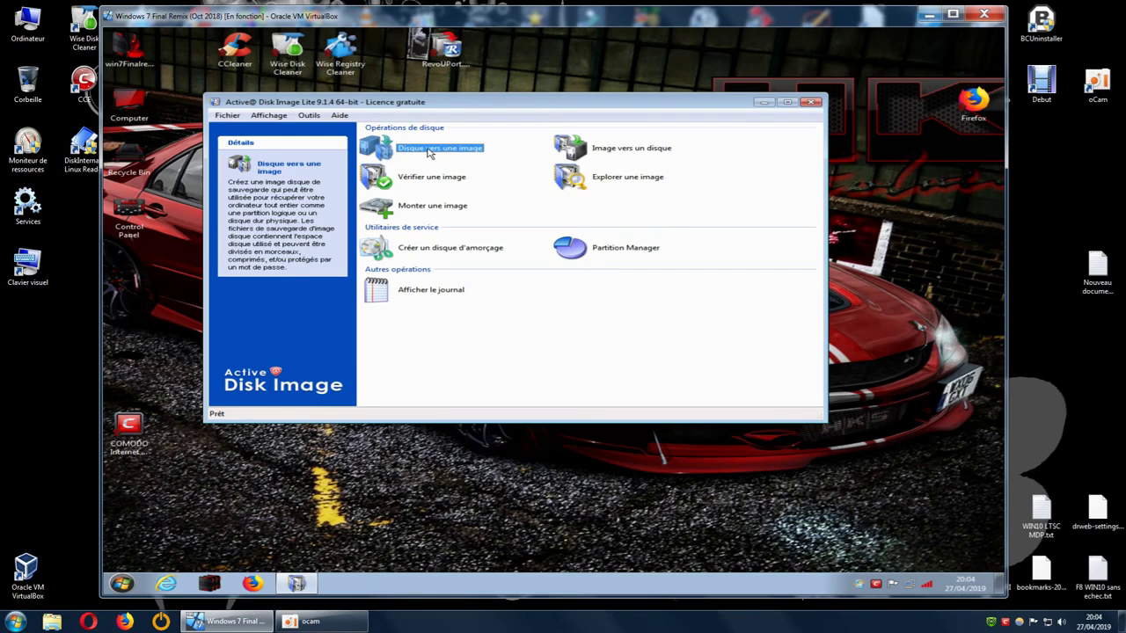
double_click(429, 151)
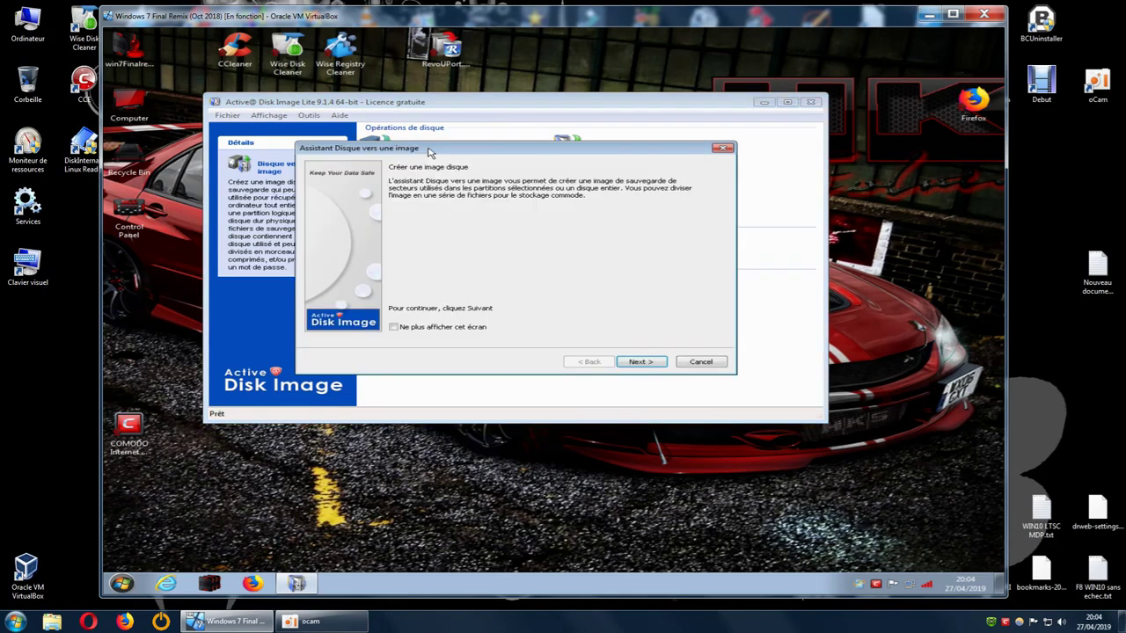
left_click_drag(459, 154, 336, 282)
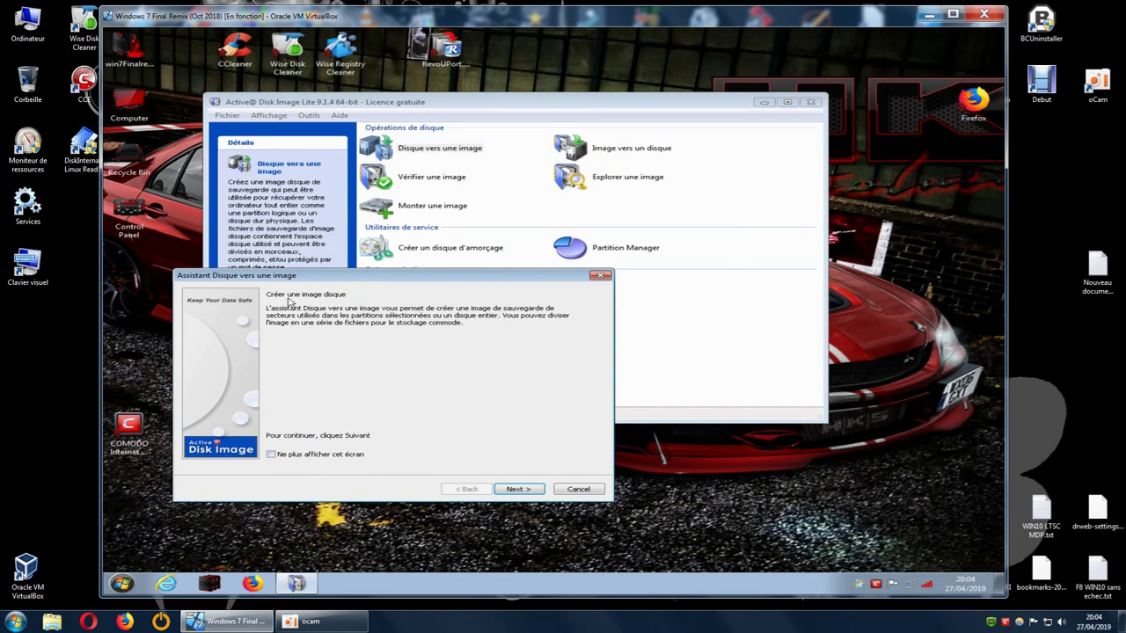
left_click(516, 489)
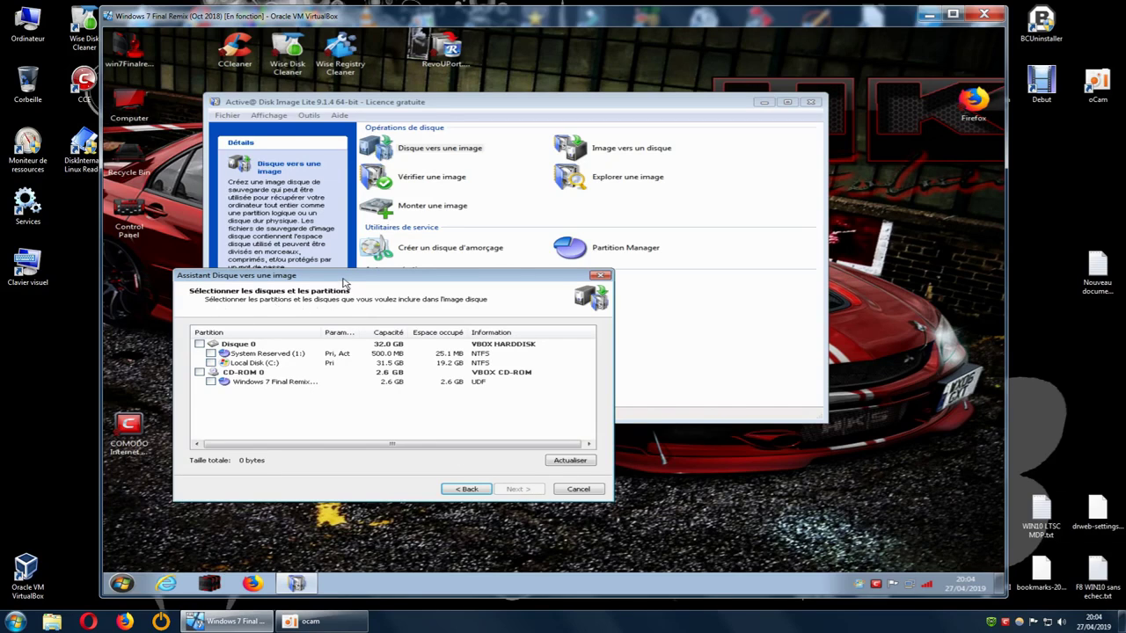
left_click_drag(347, 277, 370, 274)
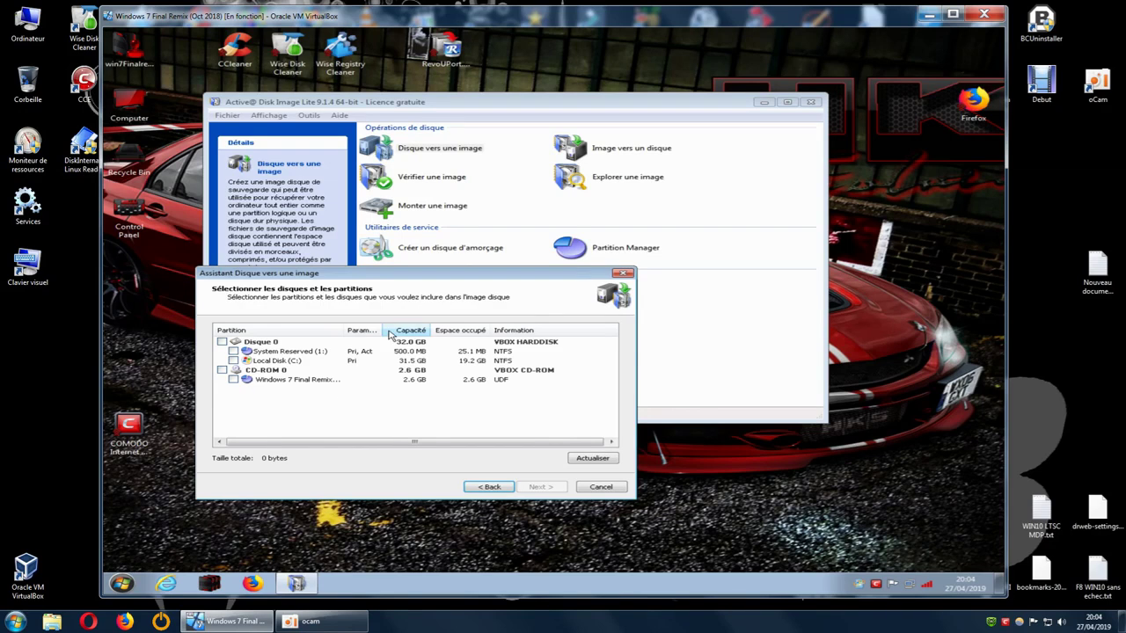
left_click_drag(380, 329, 467, 330)
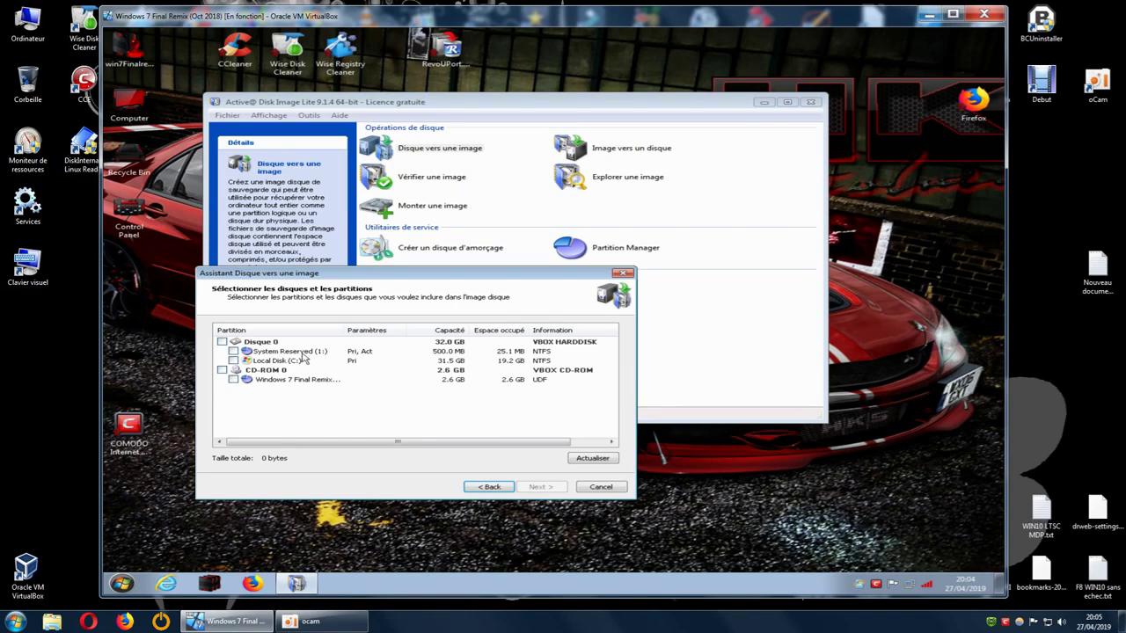
Step: Include Disque 0 with both its partitions in the image, widen the Partition column, and advance to the backup location page
left_click(221, 341)
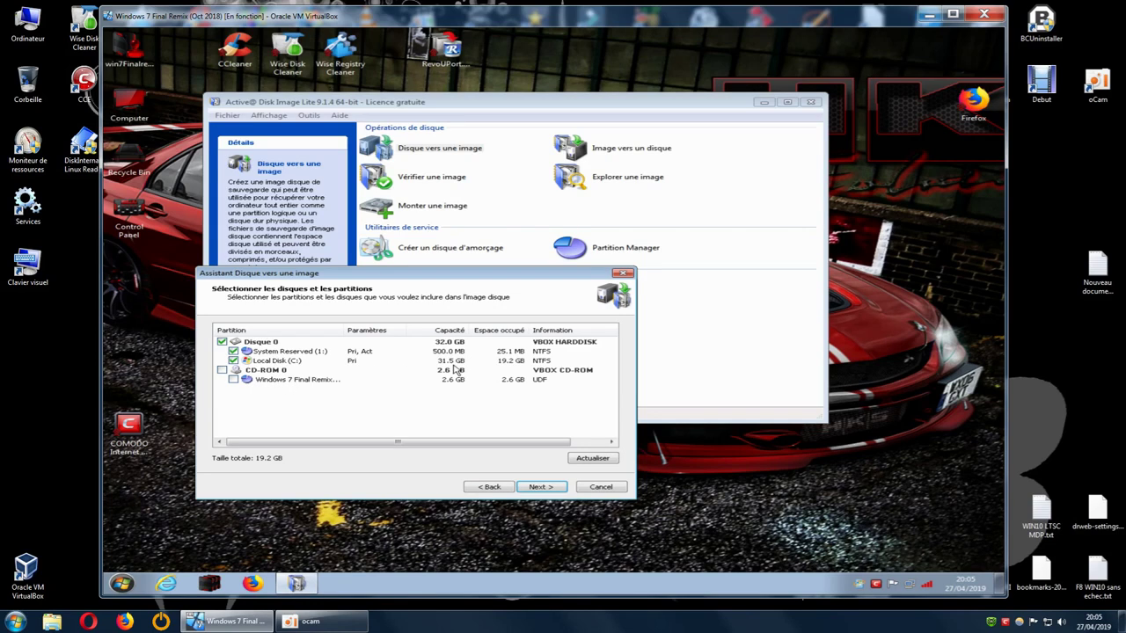
left_click_drag(348, 331, 391, 331)
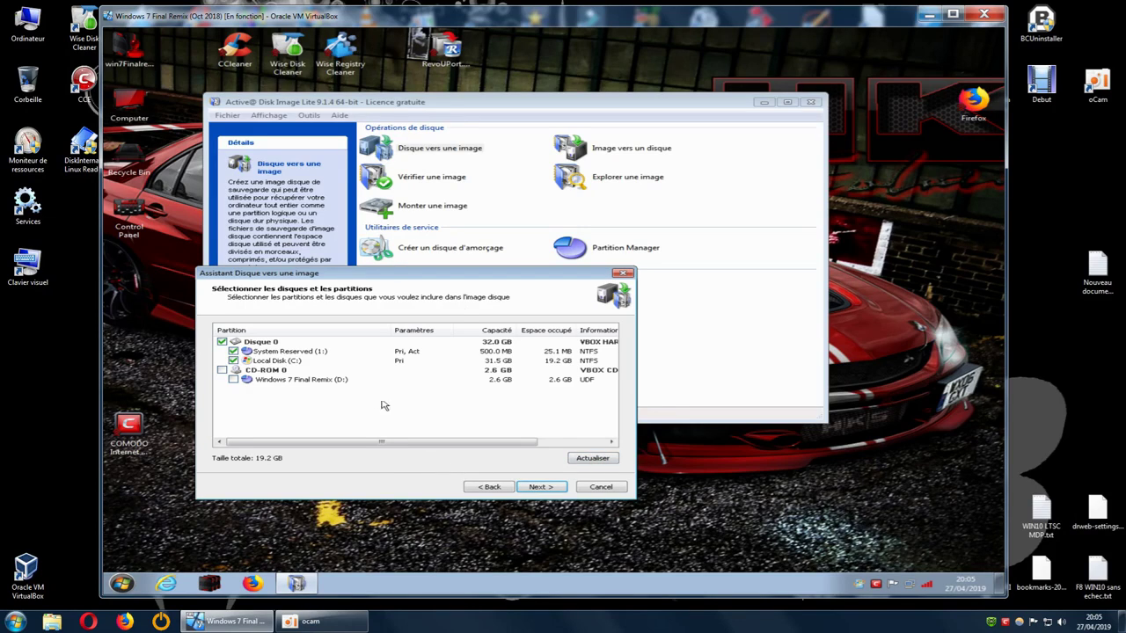
left_click_drag(465, 275, 433, 248)
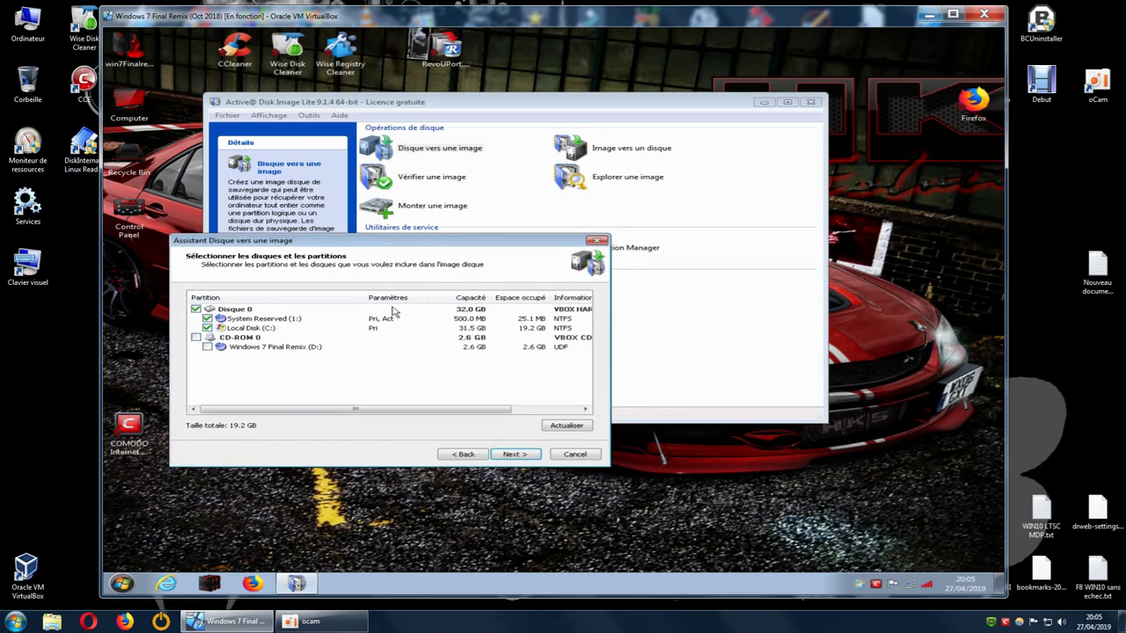
left_click_drag(445, 413, 349, 411)
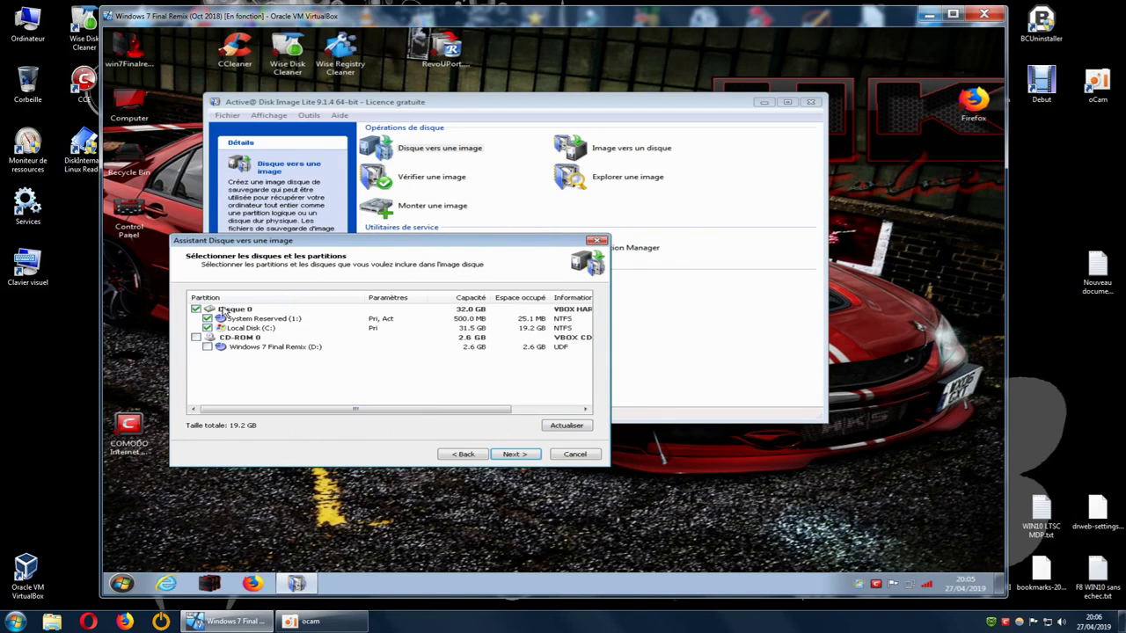
left_click(510, 454)
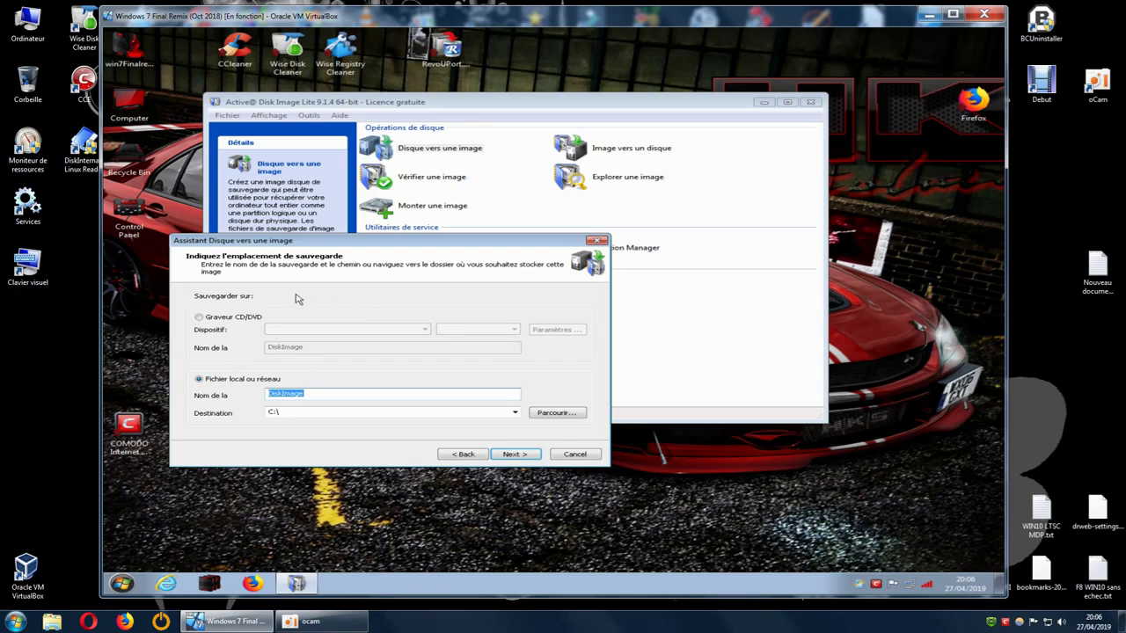
Step: Keep DiskImage as the backup name and C:\ as the destination without choosing another folder, and advance to the image options
left_click_drag(454, 243, 461, 274)
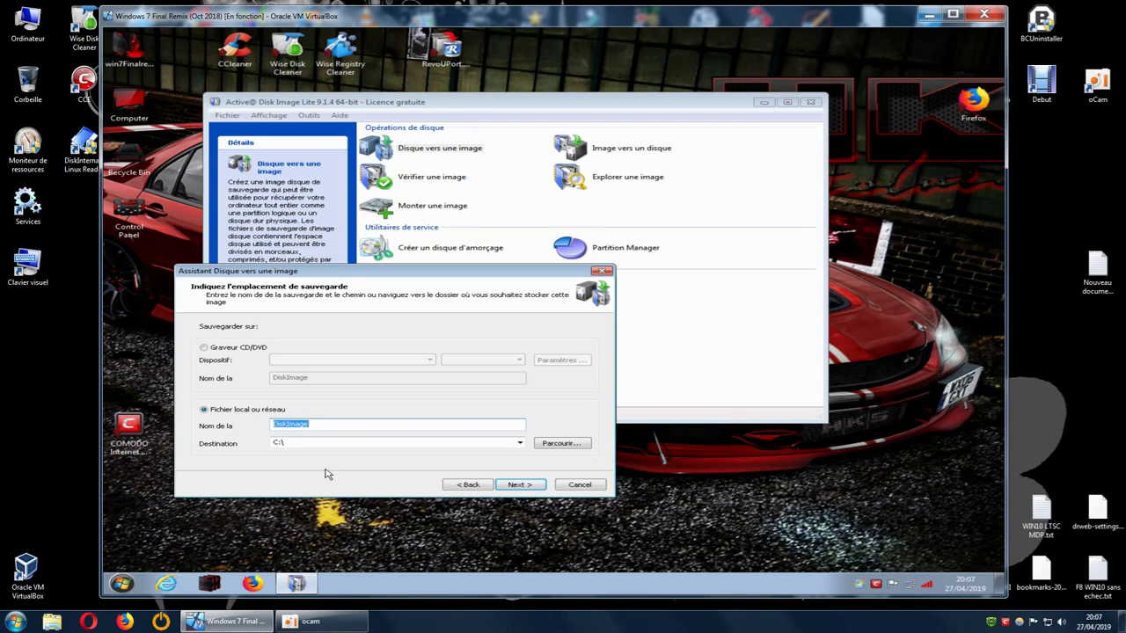
left_click(298, 425)
left_click_drag(315, 424, 250, 431)
left_click(327, 421)
left_click(562, 444)
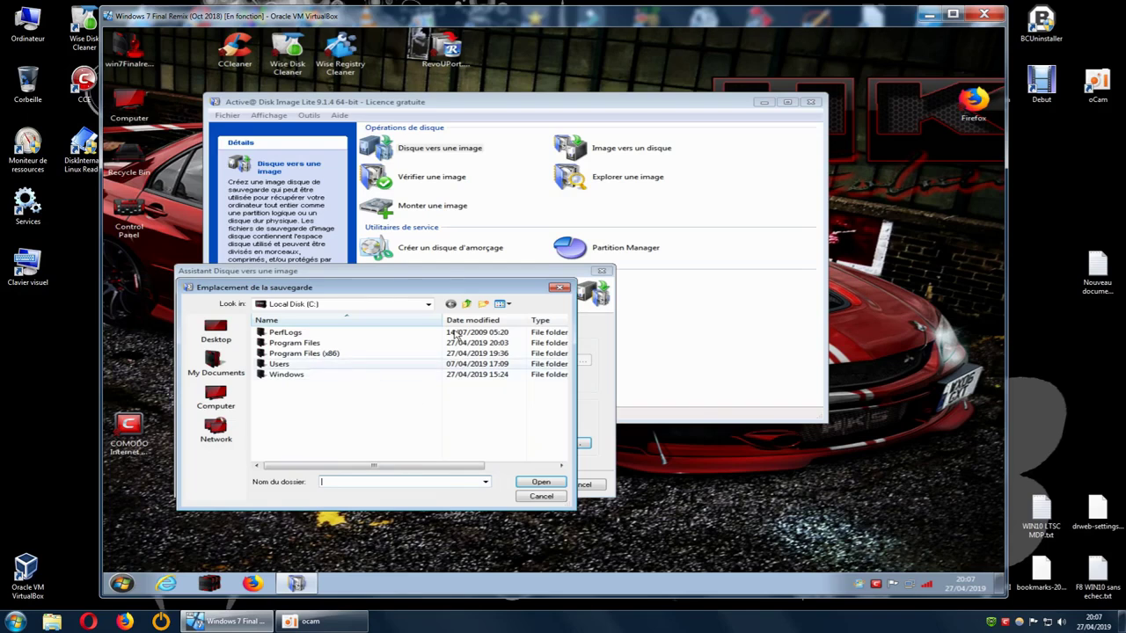
left_click(557, 291)
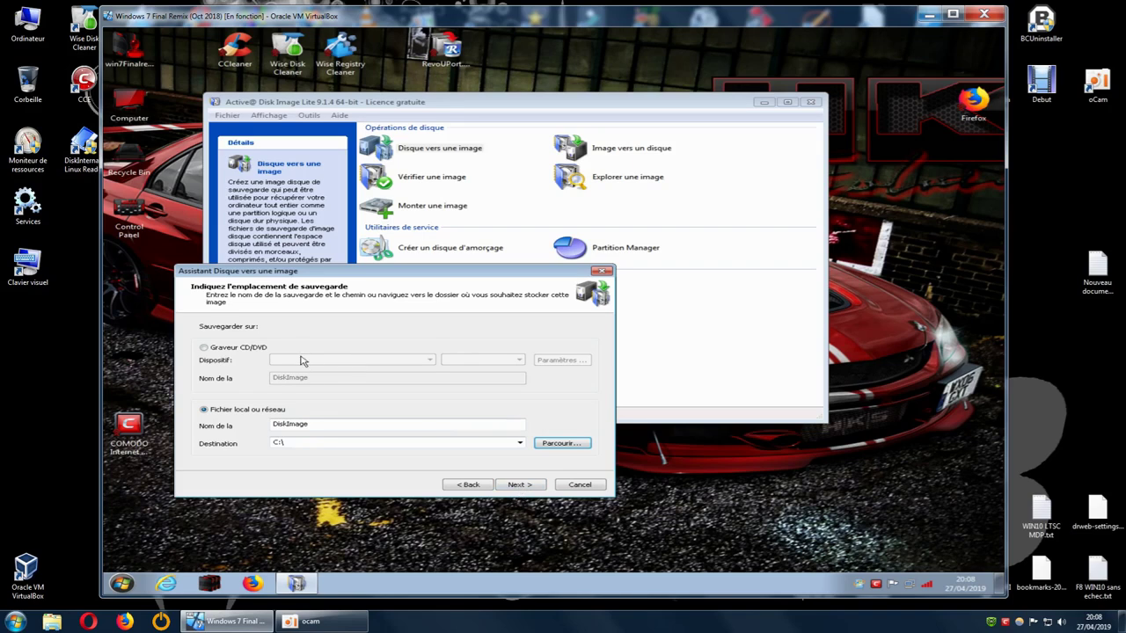
left_click(518, 485)
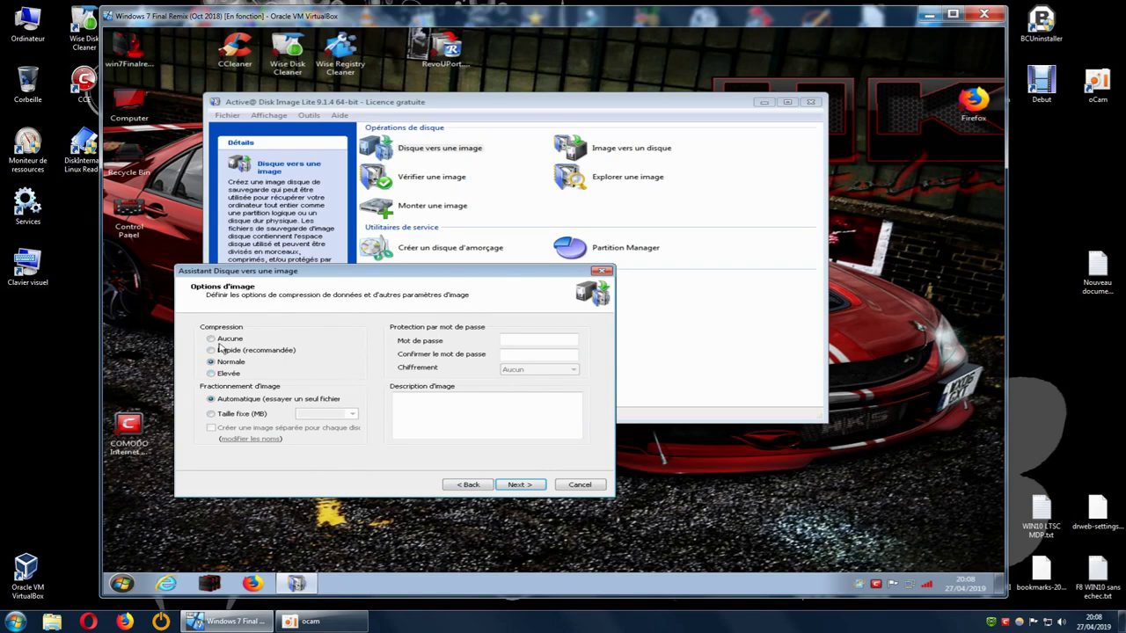
Step: Set the image compression to Elevée, leave the description empty, and advance to the operation confirmation page
left_click(212, 374)
left_click(417, 403)
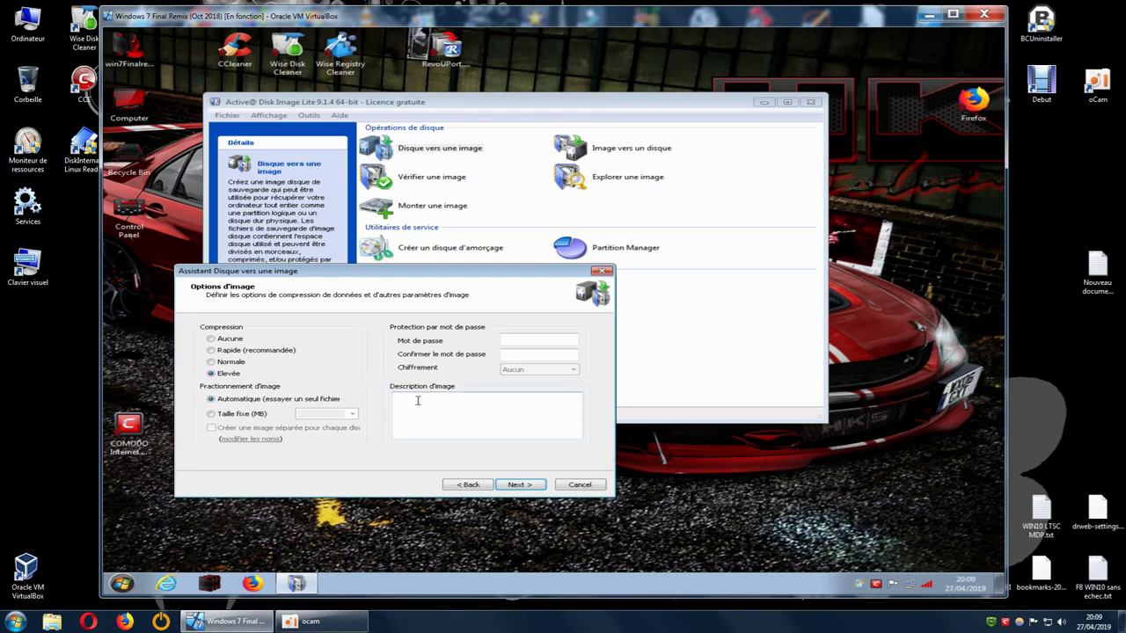
left_click(515, 486)
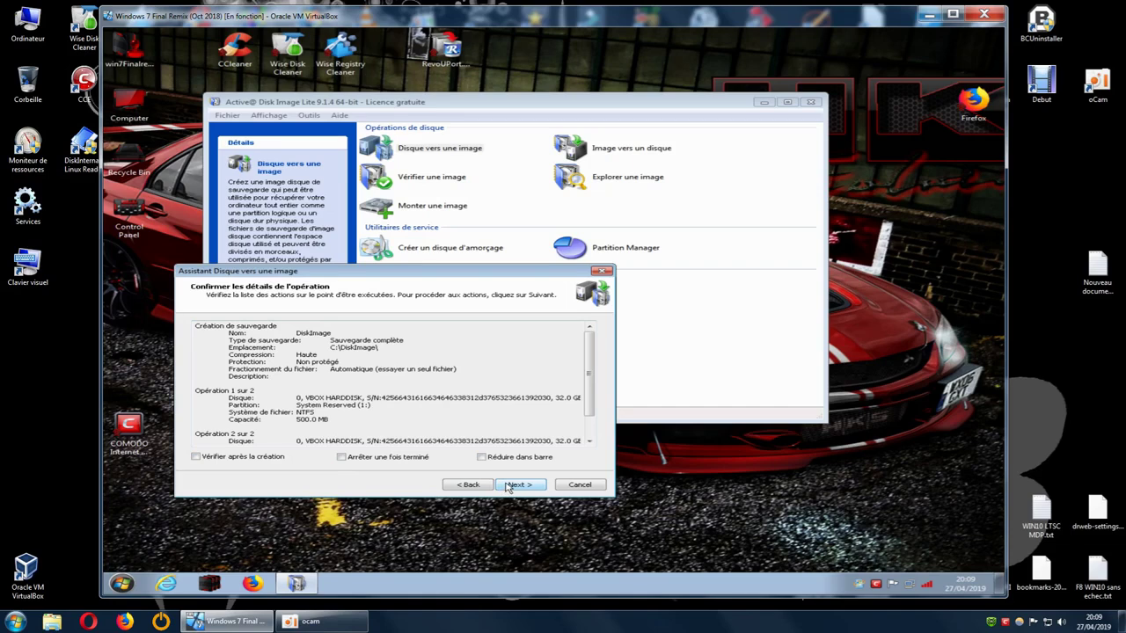
Step: Review the backup settings and both partition operations in the confirmation summary
left_click(588, 442)
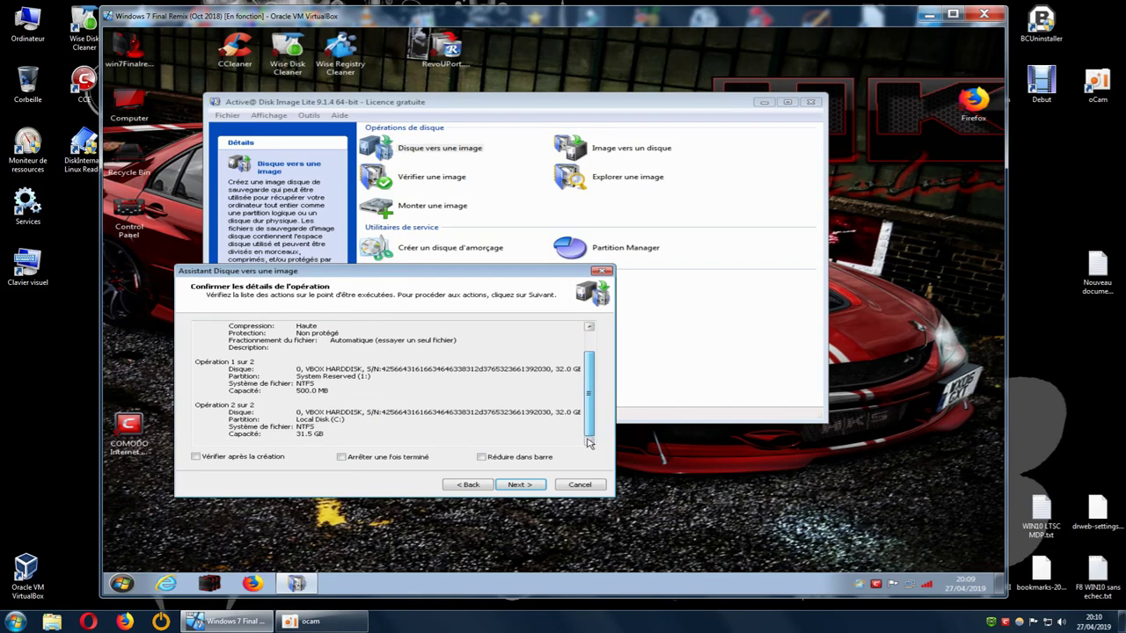
scroll(588, 439, "up", 1)
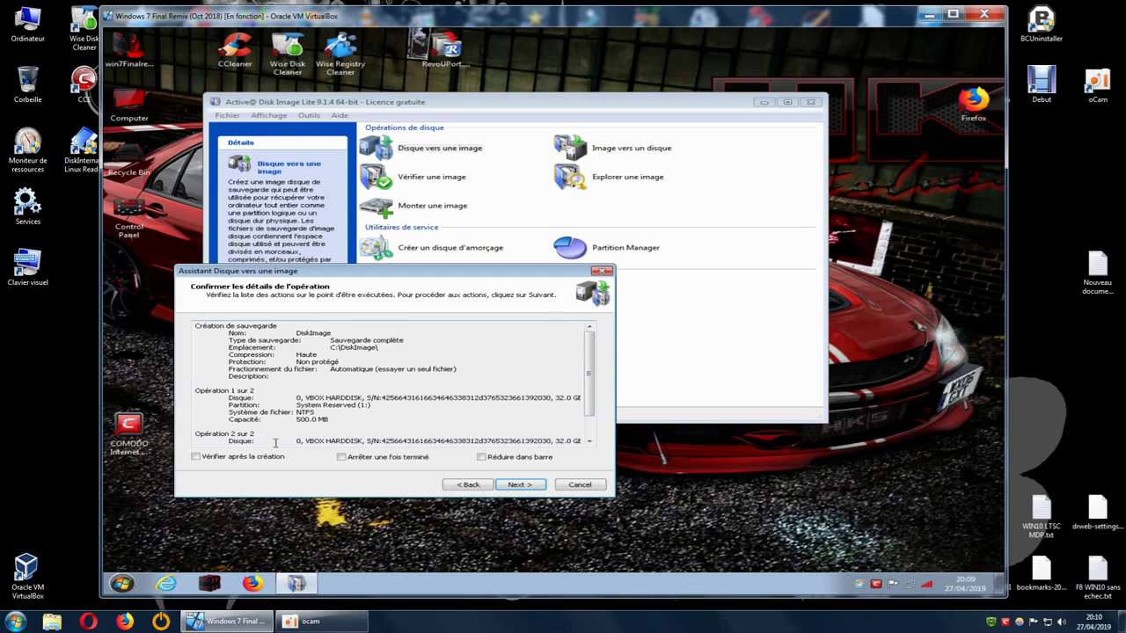
scroll(591, 398, "down", 1)
scroll(591, 420, "up", 1)
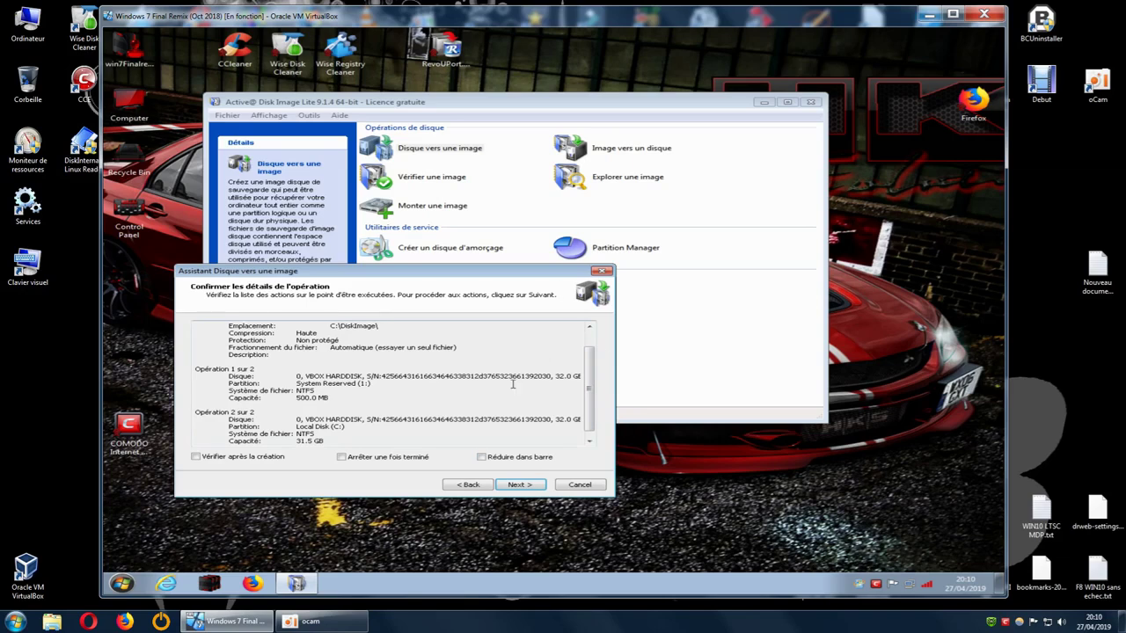
left_click_drag(588, 393, 592, 371)
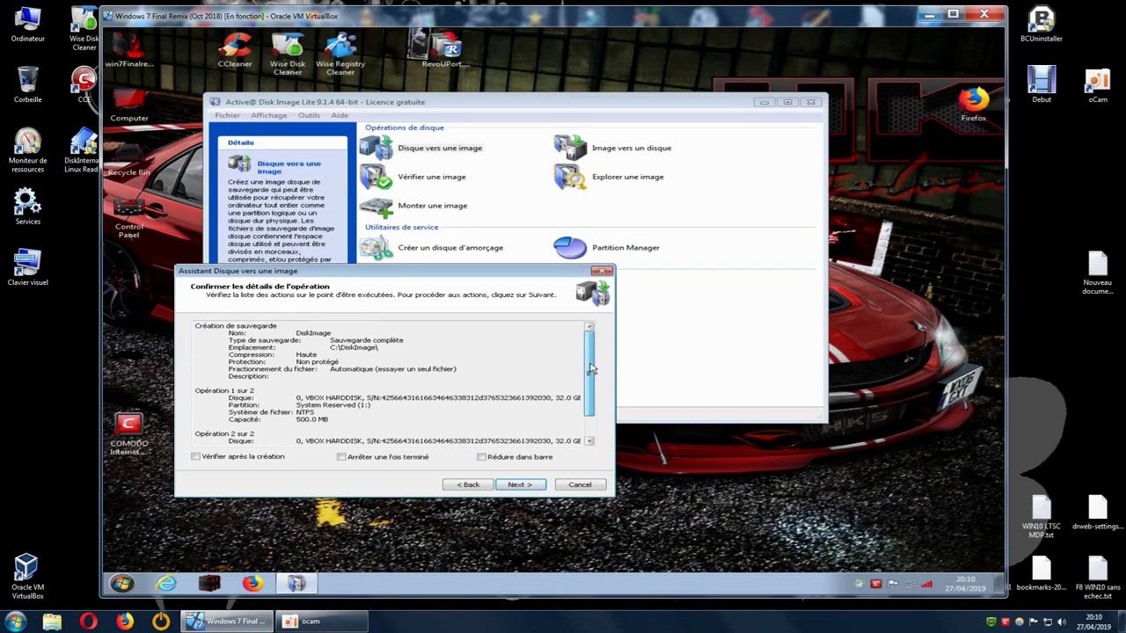
left_click_drag(591, 369, 592, 391)
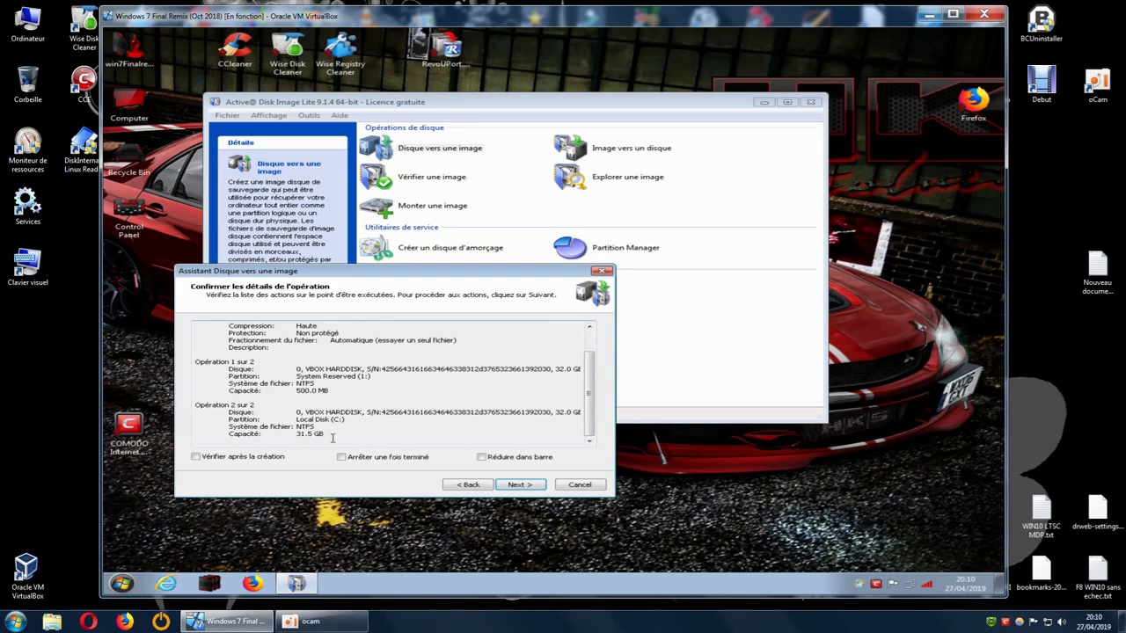
Step: Check the free space on Local Disk (C:) in the Computer window, closing the window after each check
left_click(133, 108)
double_click(133, 108)
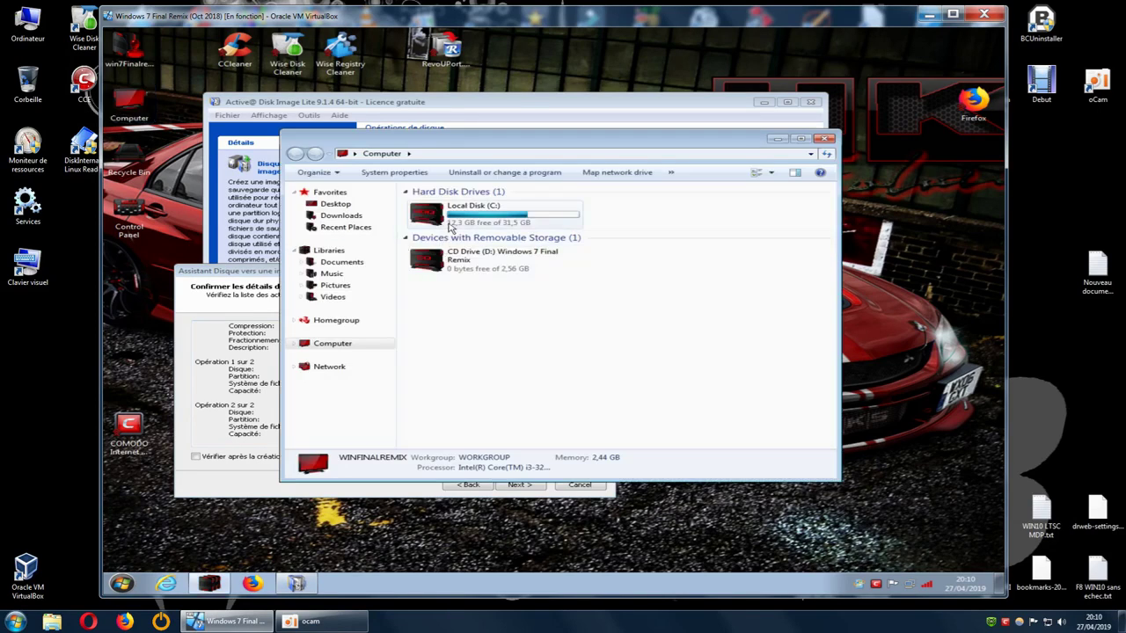
left_click(826, 139)
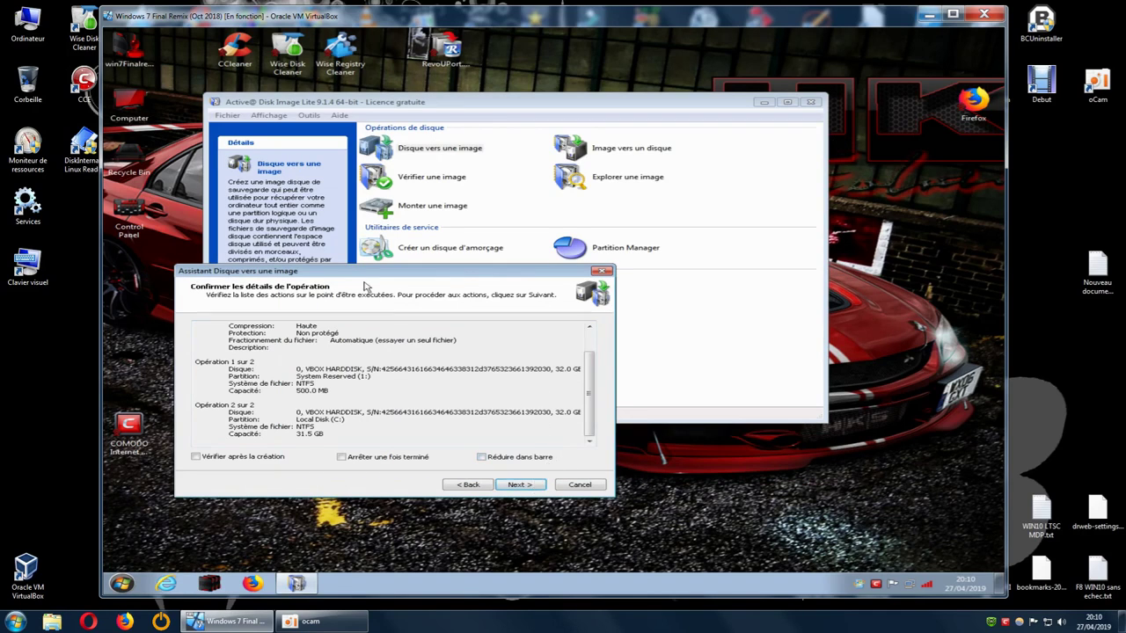
double_click(126, 114)
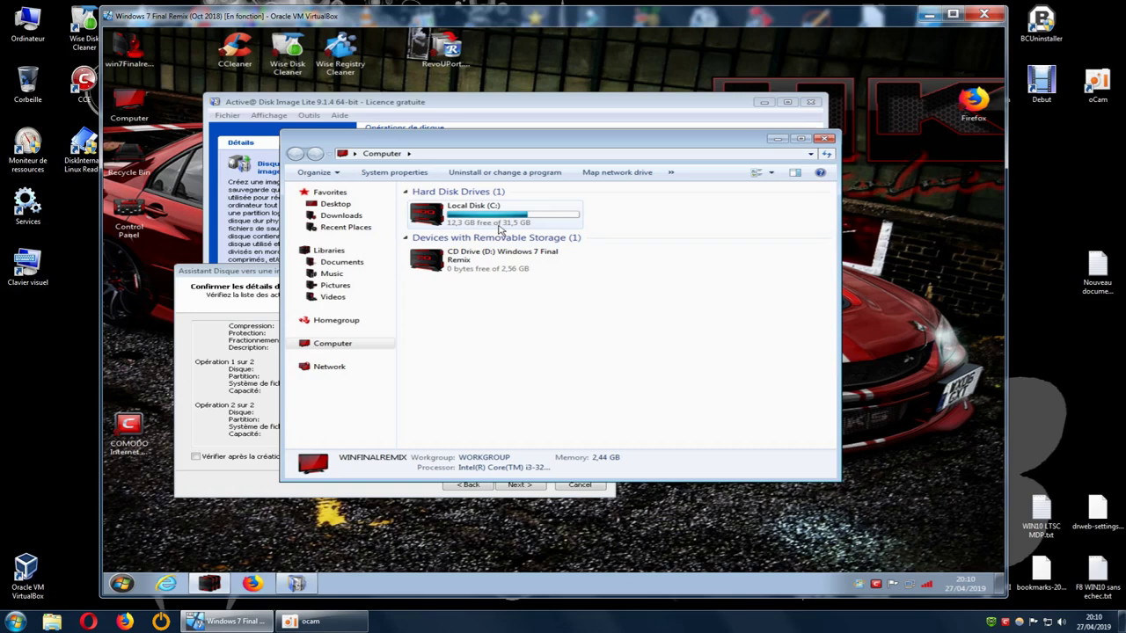
left_click(825, 141)
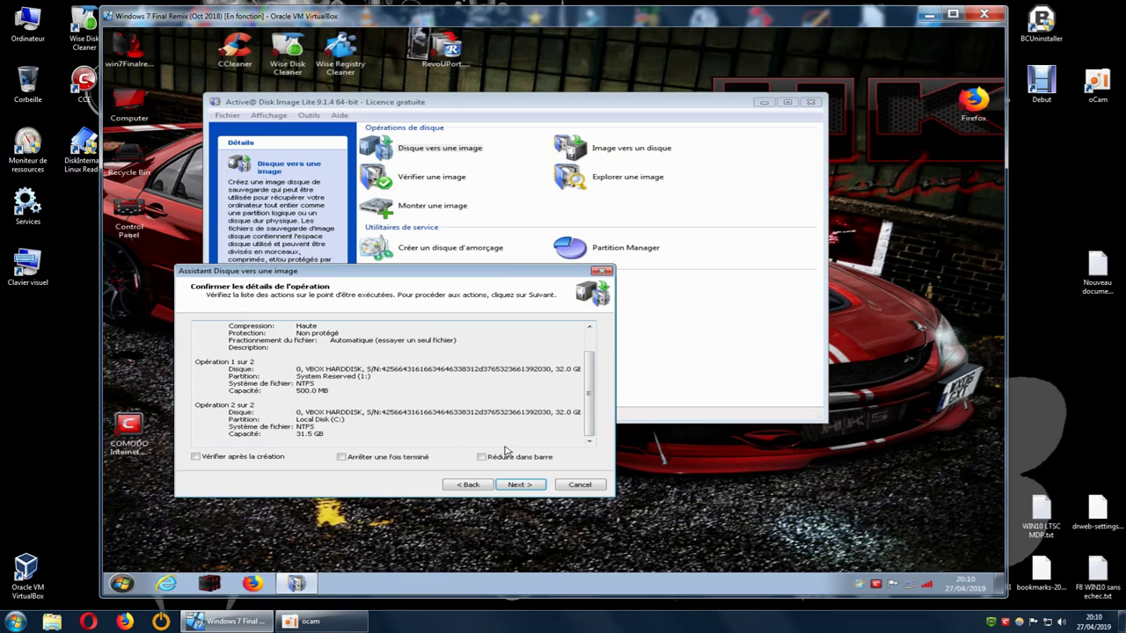
Step: Start creating the disk image and move the progress window aside, over the lower part of the main window
left_click(525, 485)
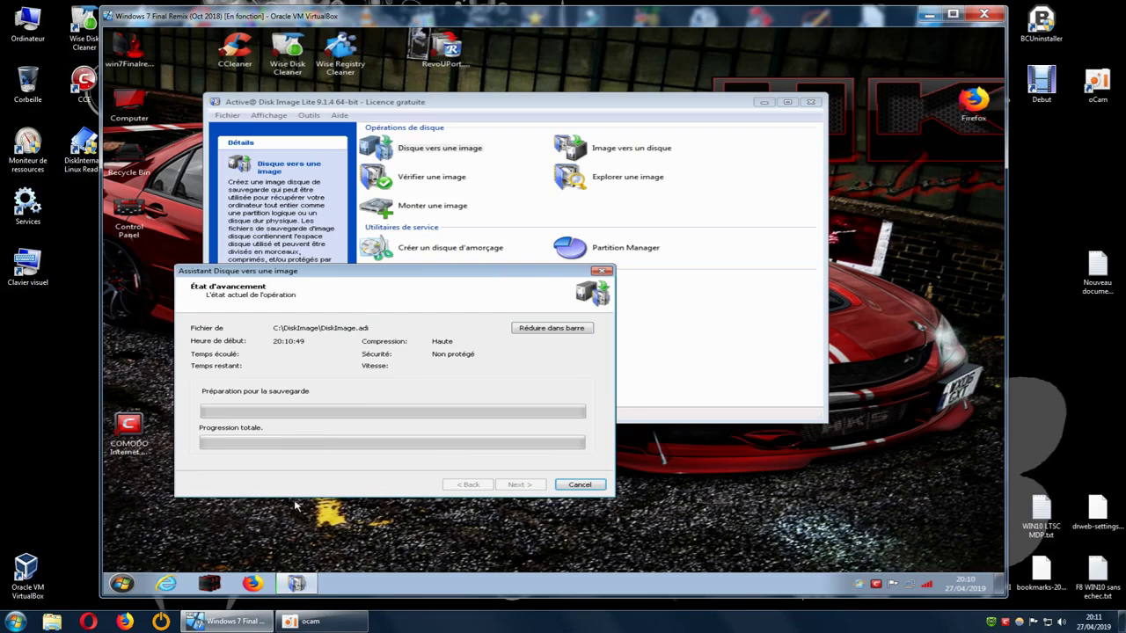
left_click_drag(422, 276, 699, 299)
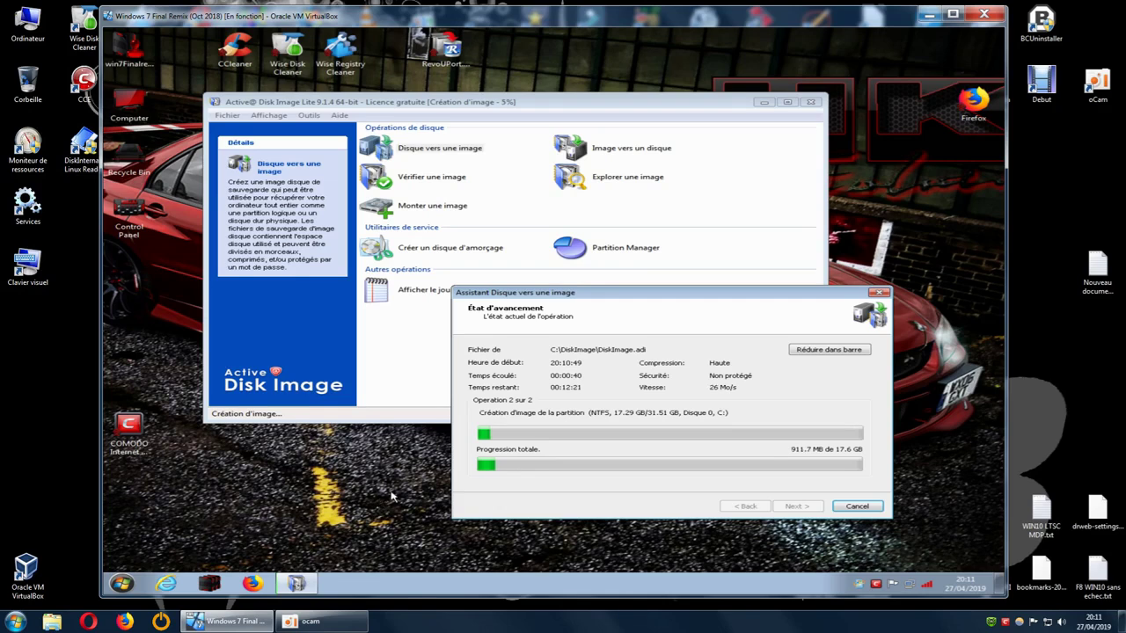
left_click_drag(673, 299, 658, 269)
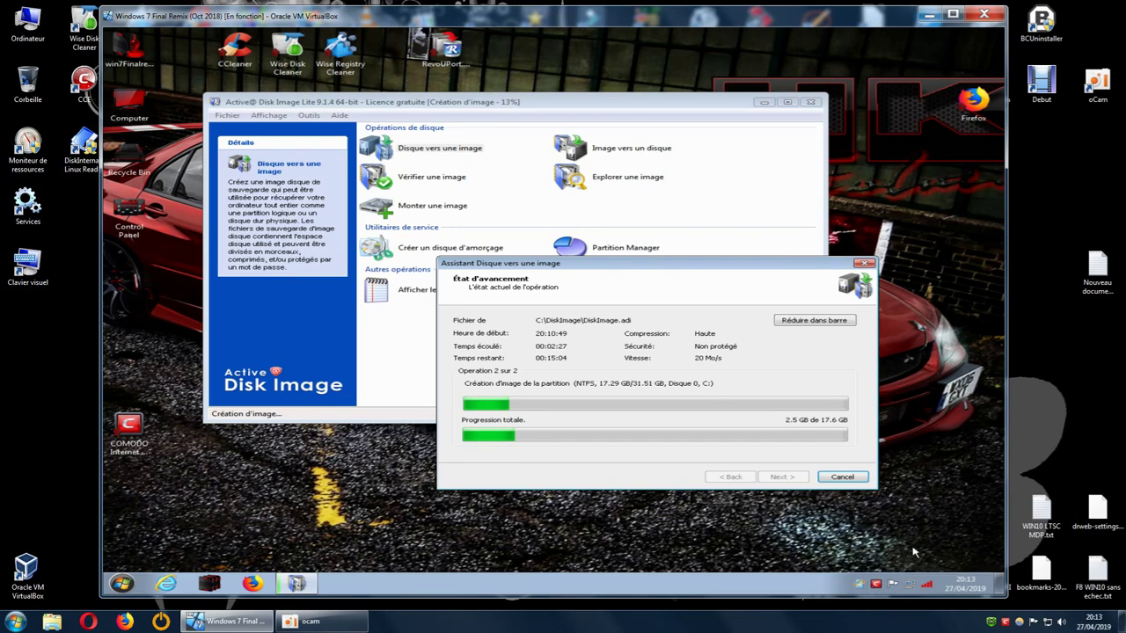
right_click(875, 585)
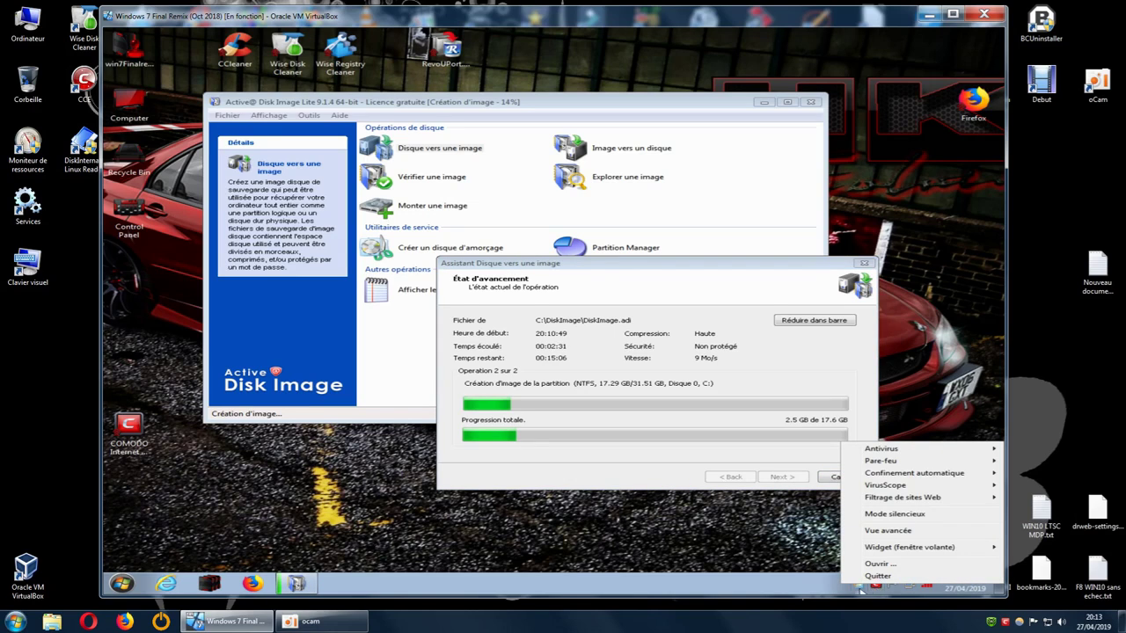
left_click(775, 550)
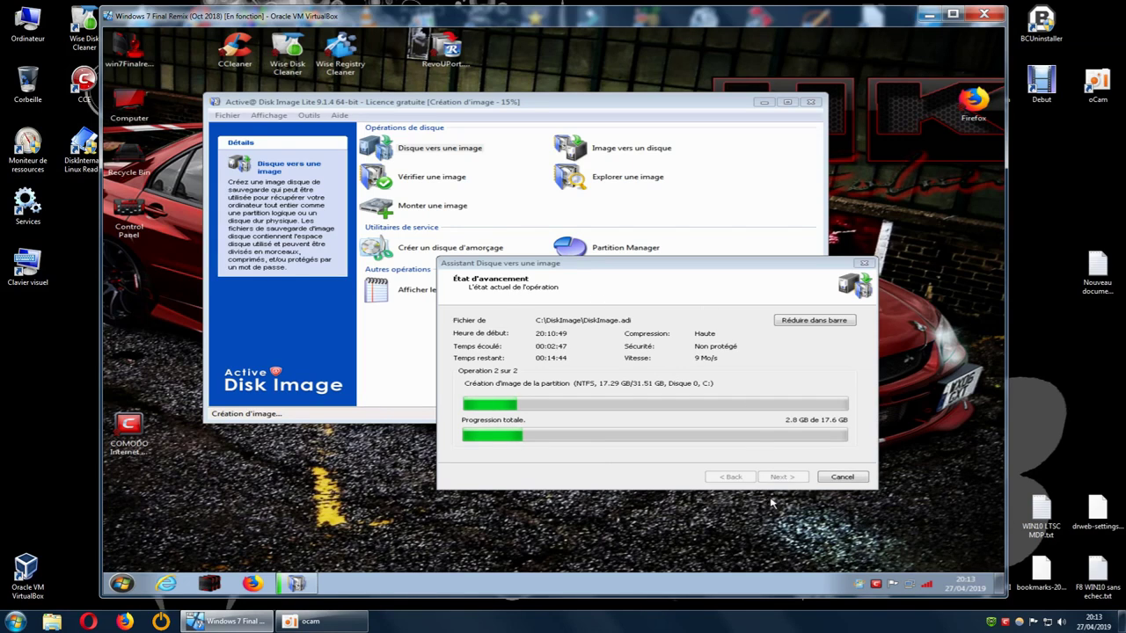
right_click(877, 584)
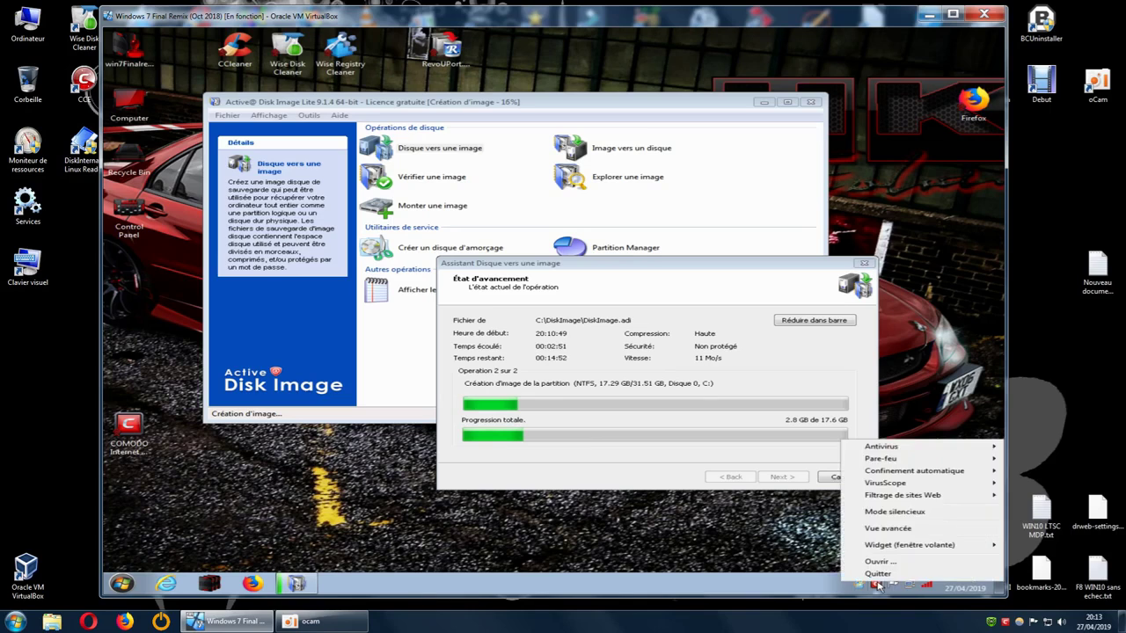
left_click(908, 588)
Step: Disable the Local Area Connection in the adapter settings of the Network and Sharing Center, and close the window
right_click(909, 588)
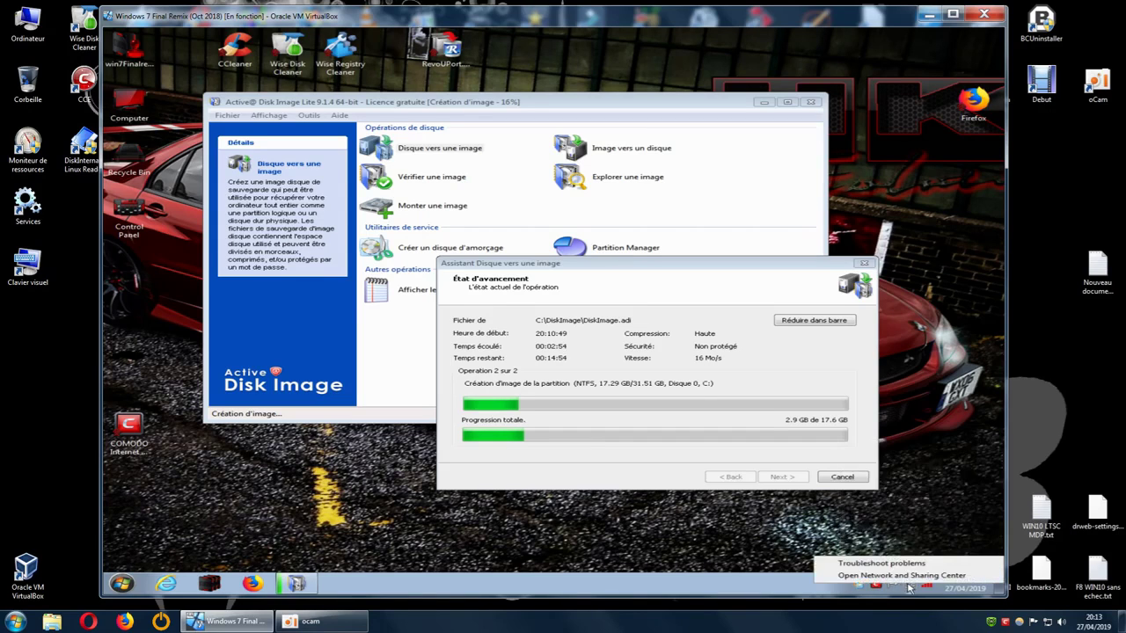
left_click(891, 583)
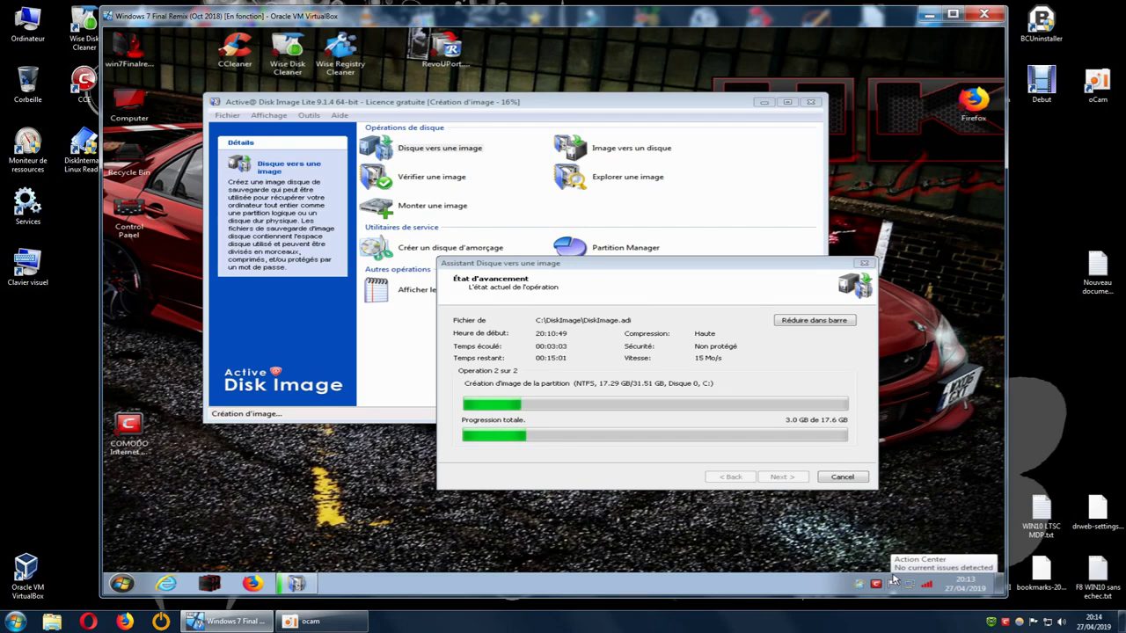
double_click(895, 579)
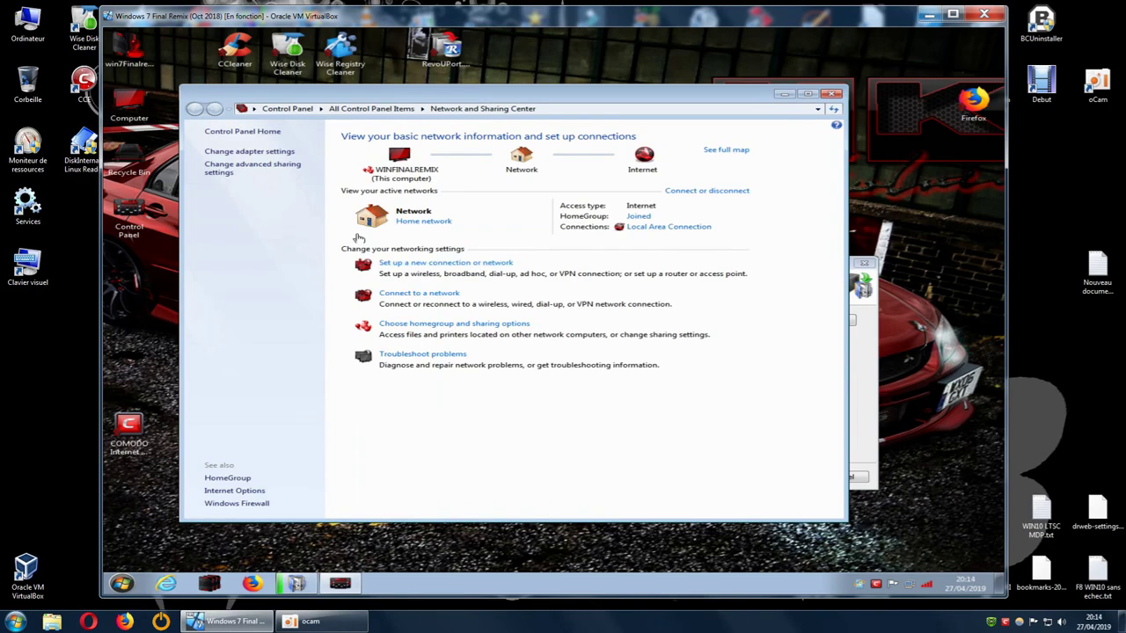
left_click(282, 154)
left_click(253, 164)
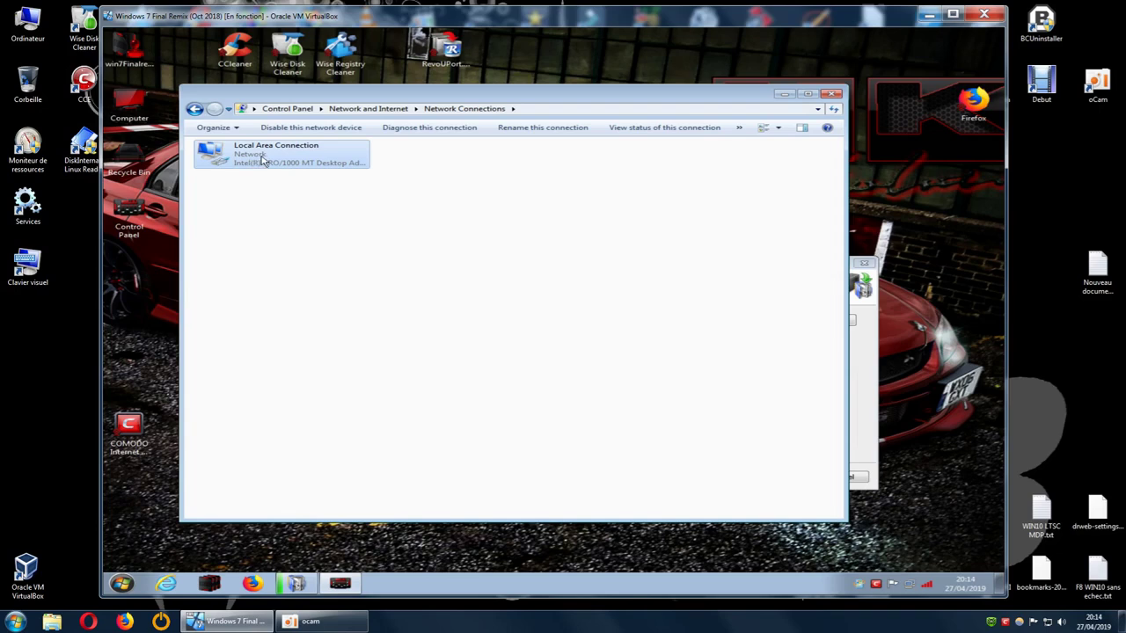
right_click(249, 159)
left_click(286, 167)
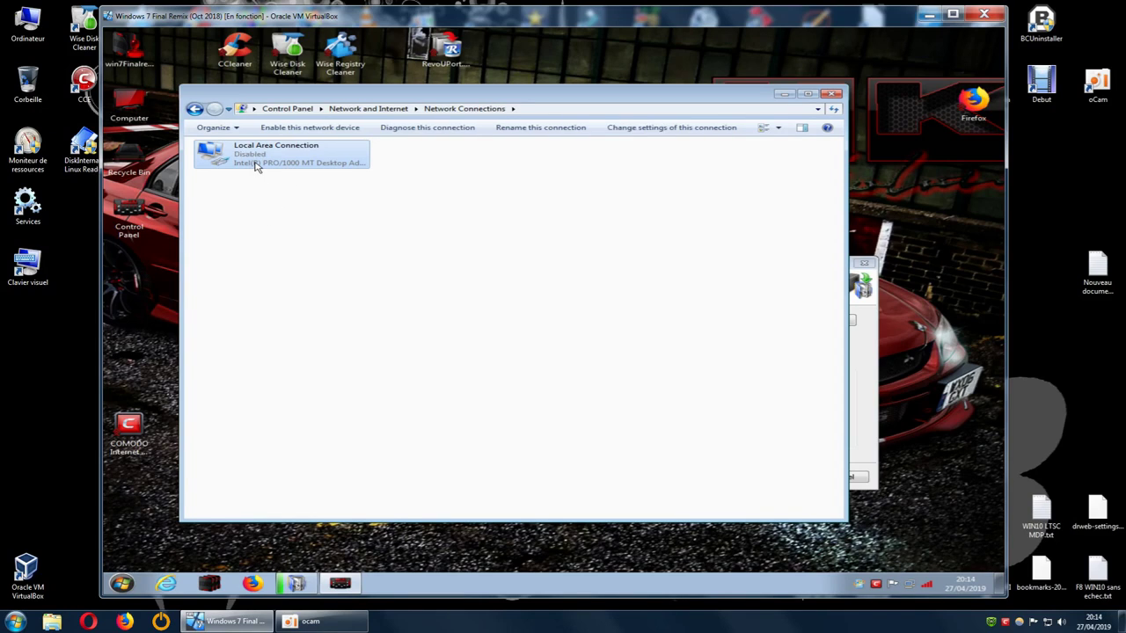
left_click(833, 95)
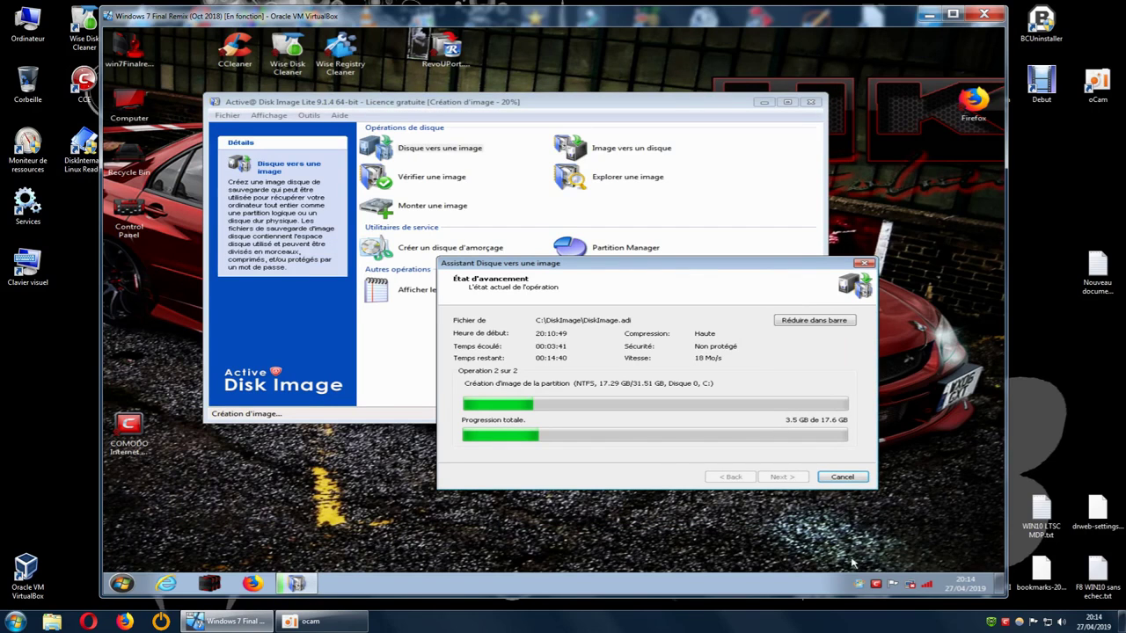
Step: Quit the COMODO security program running in the background of the virtual machine
right_click(881, 587)
left_click(884, 582)
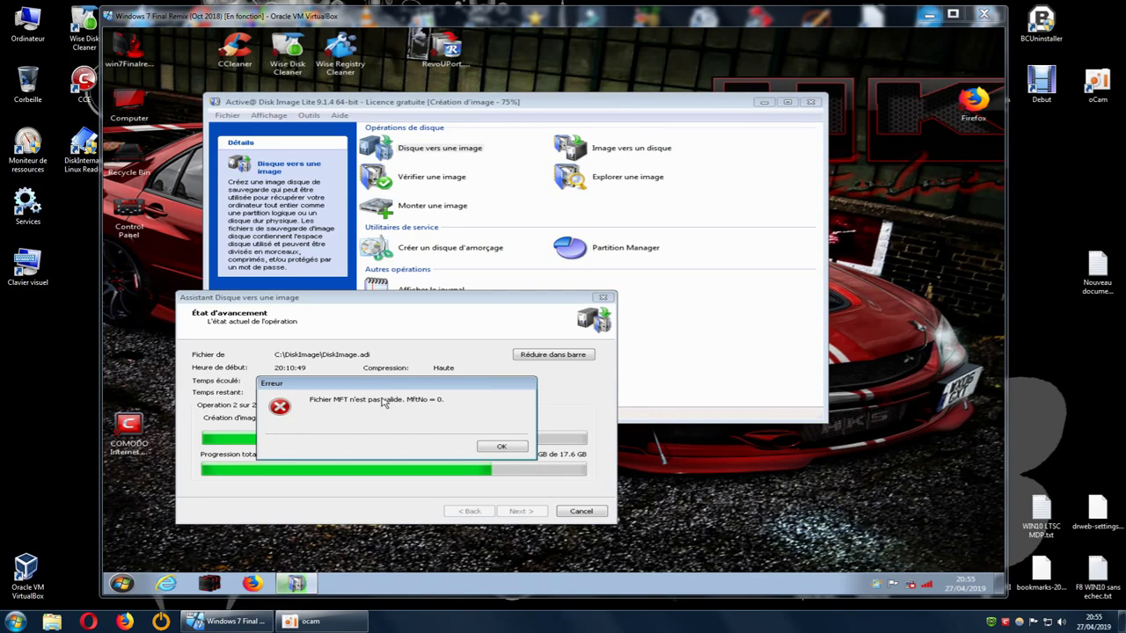
Step: Move the Erreur dialog clear of the wizard's progress window and dismiss it
left_click_drag(394, 388, 769, 448)
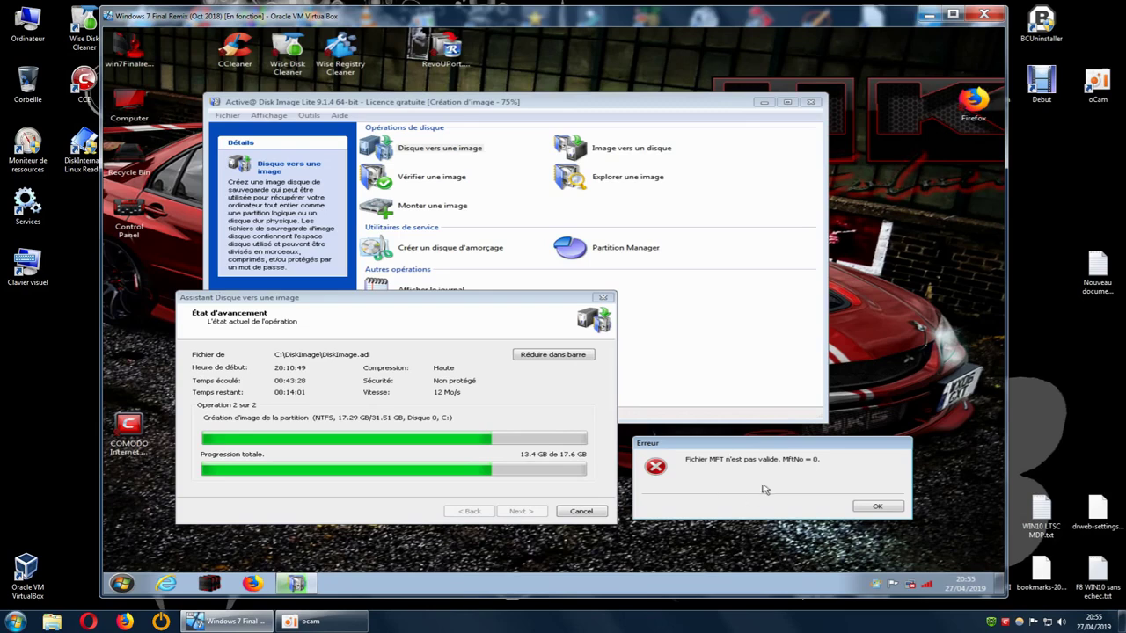
key("Return")
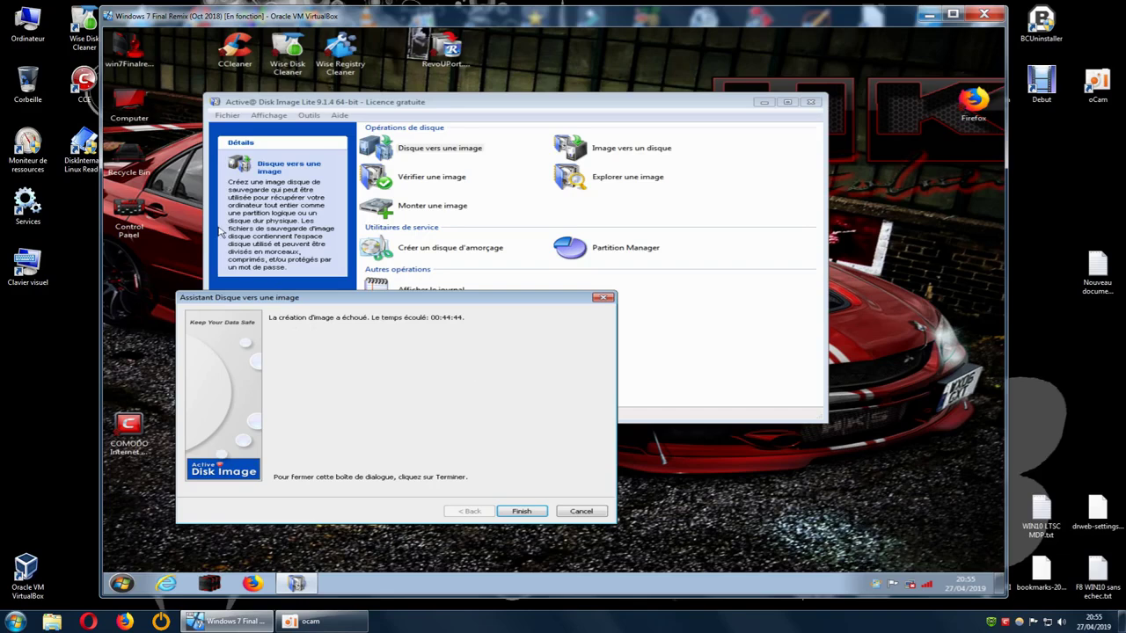
Step: Inspect the contents of the DiskImage folder on Local Disk (C:) in the virtual machine, and return to the drive's root folder
double_click(136, 114)
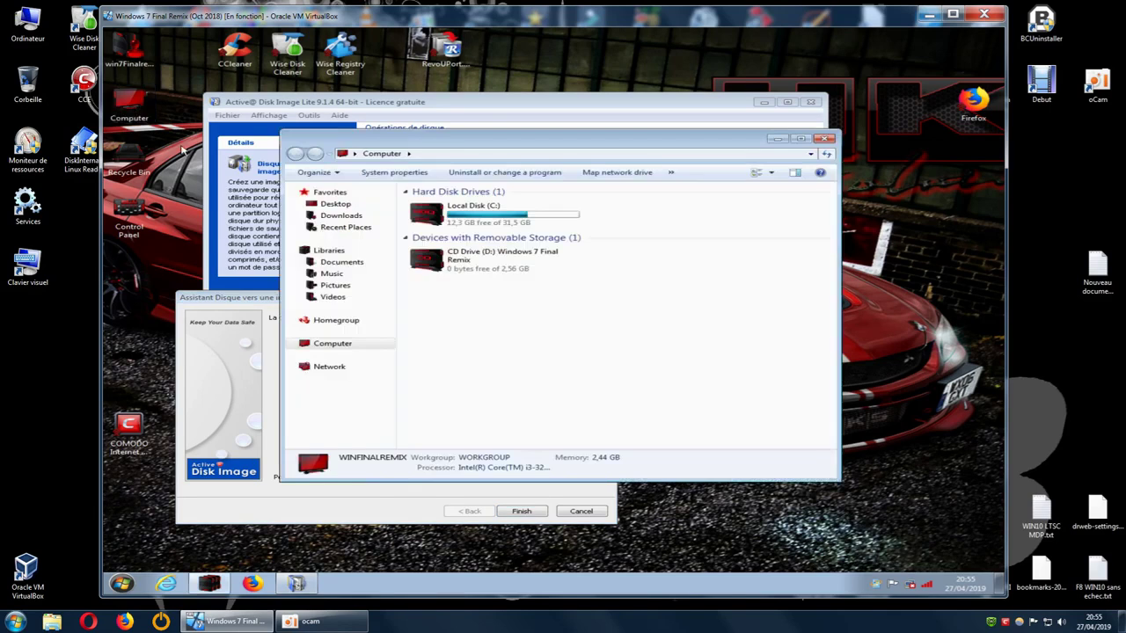
double_click(467, 218)
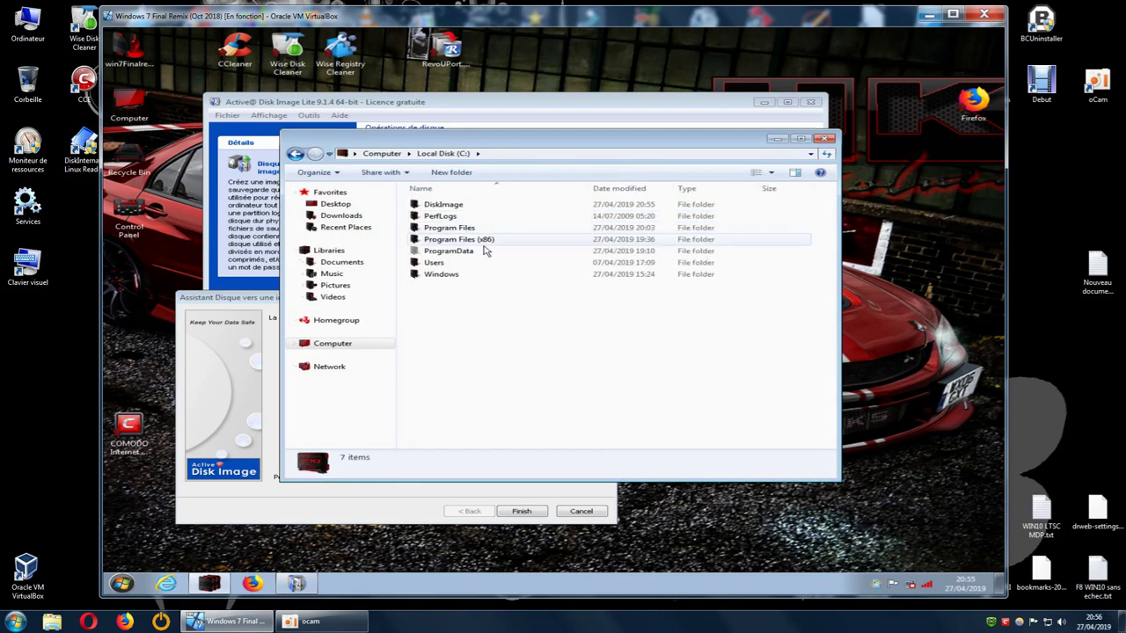
double_click(447, 206)
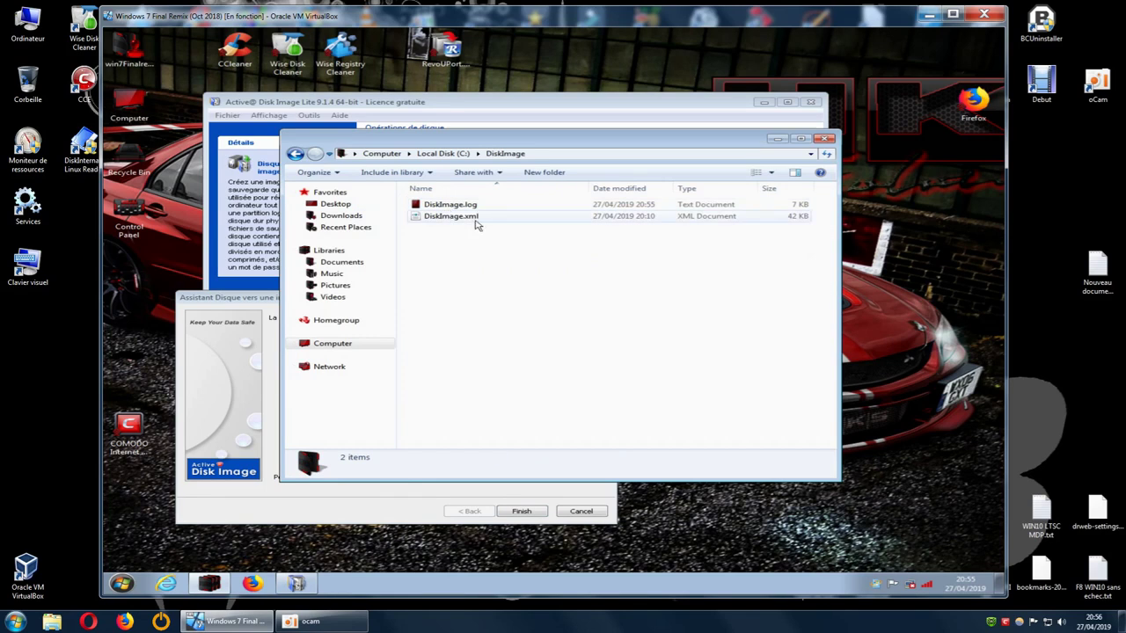
left_click(295, 154)
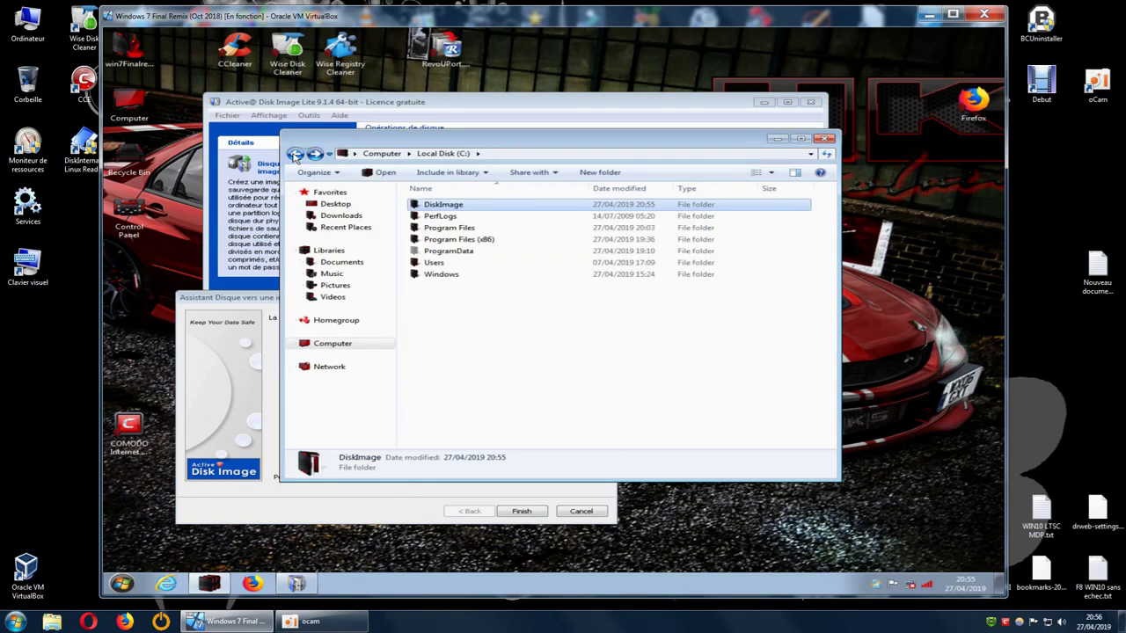
right_click(455, 205)
left_click(506, 402)
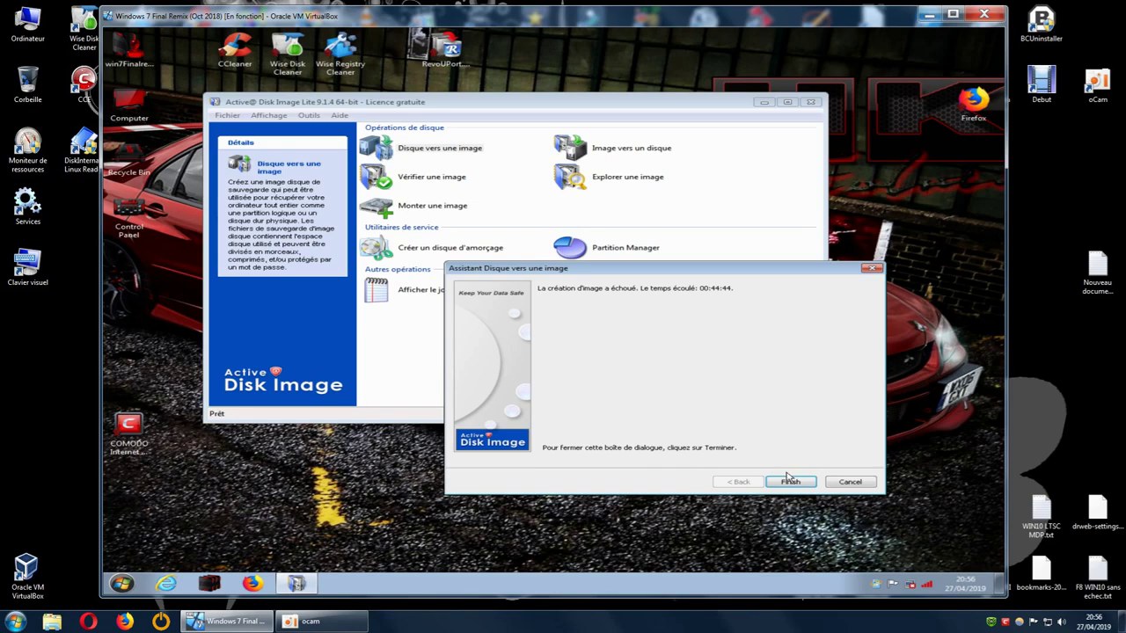
Step: Move the Assistant Disque vers une image window aside, finish the wizard, and clear the selection in the main window
left_click_drag(716, 269, 410, 268)
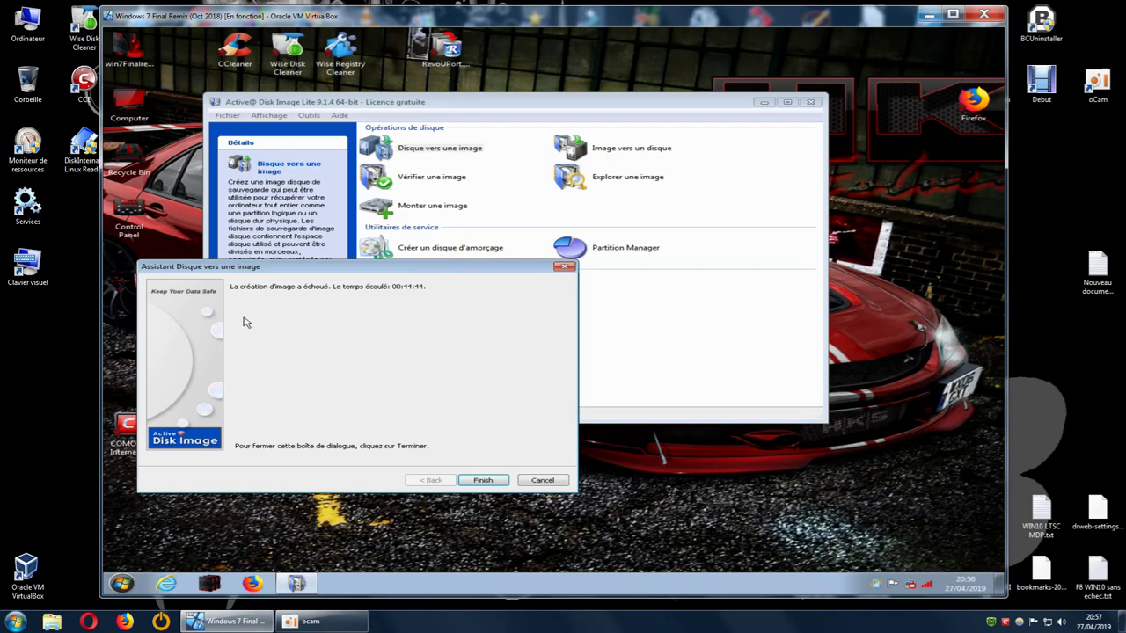
left_click(486, 481)
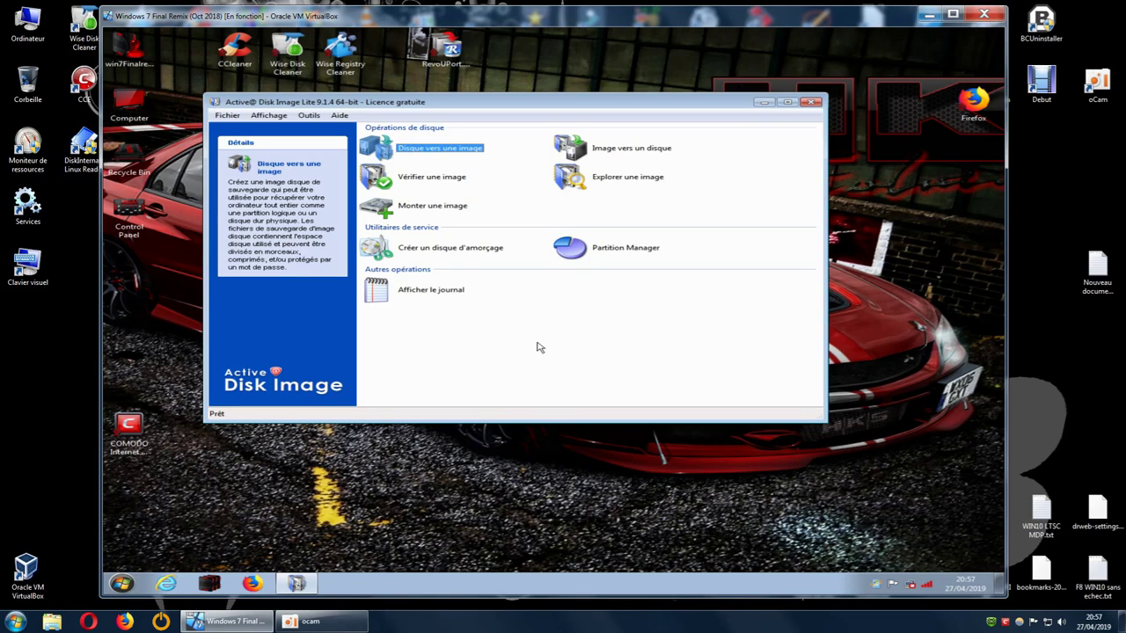
left_click(445, 349)
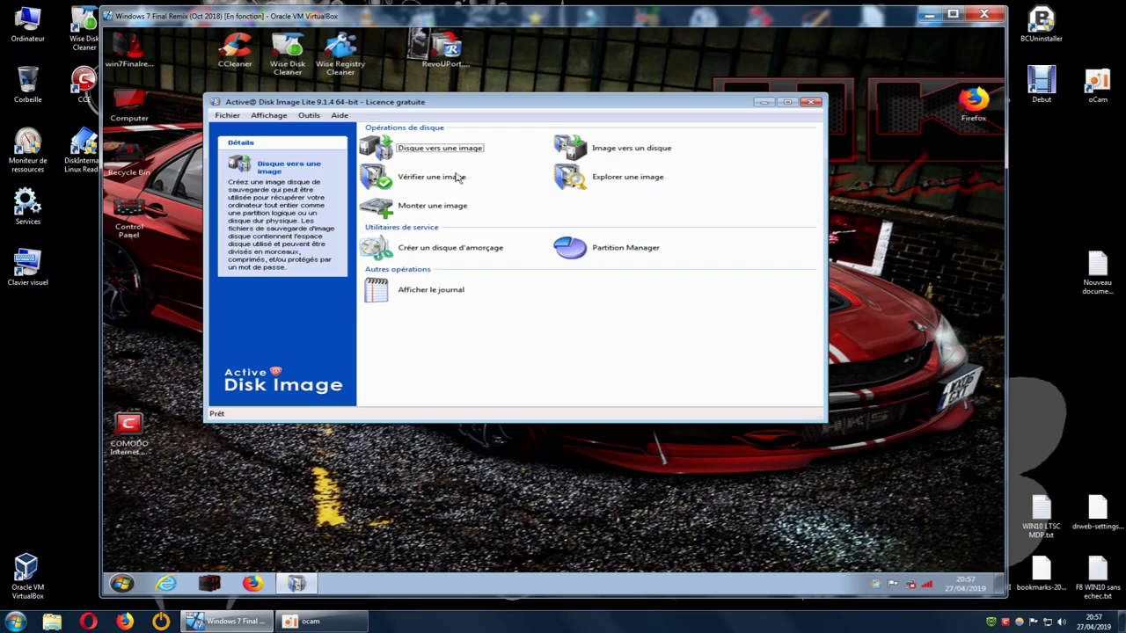